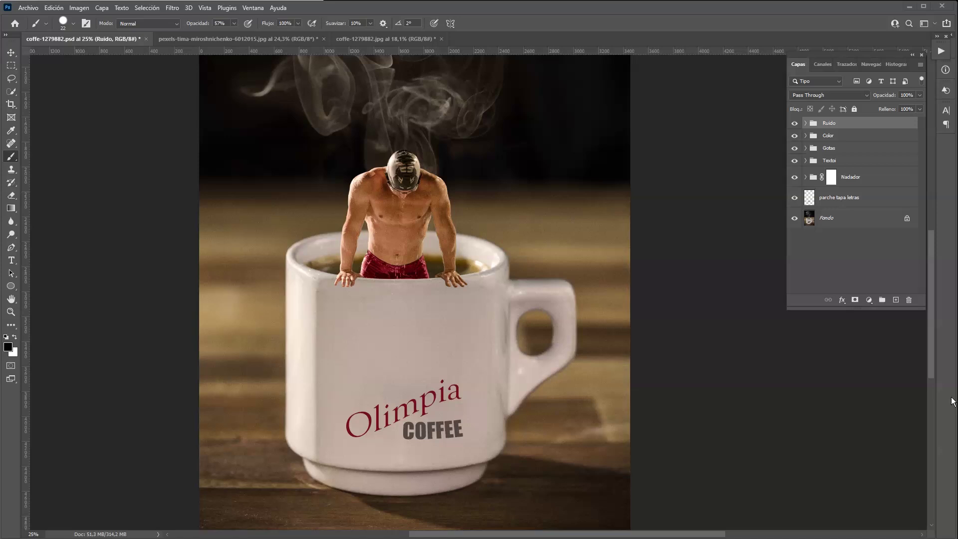
pyautogui.click(409, 39)
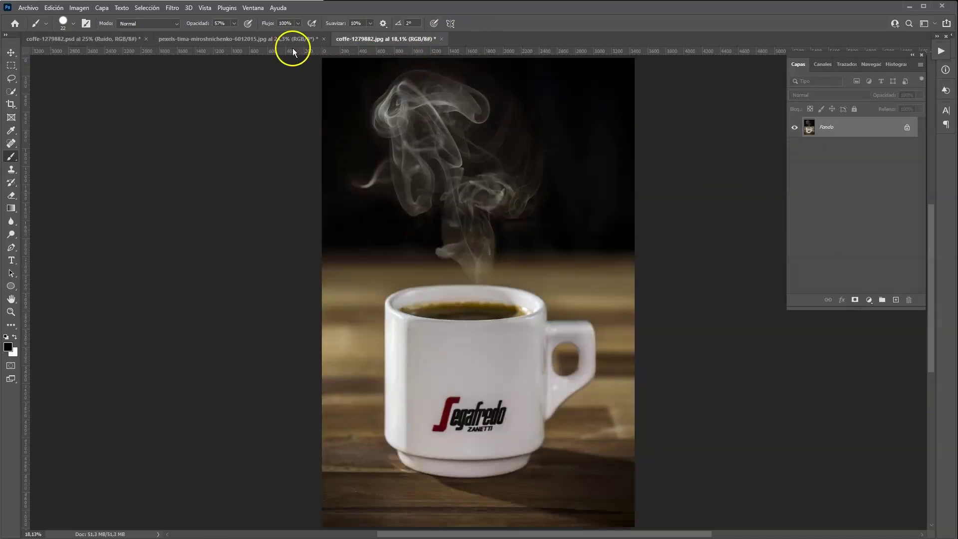
pyautogui.click(292, 42)
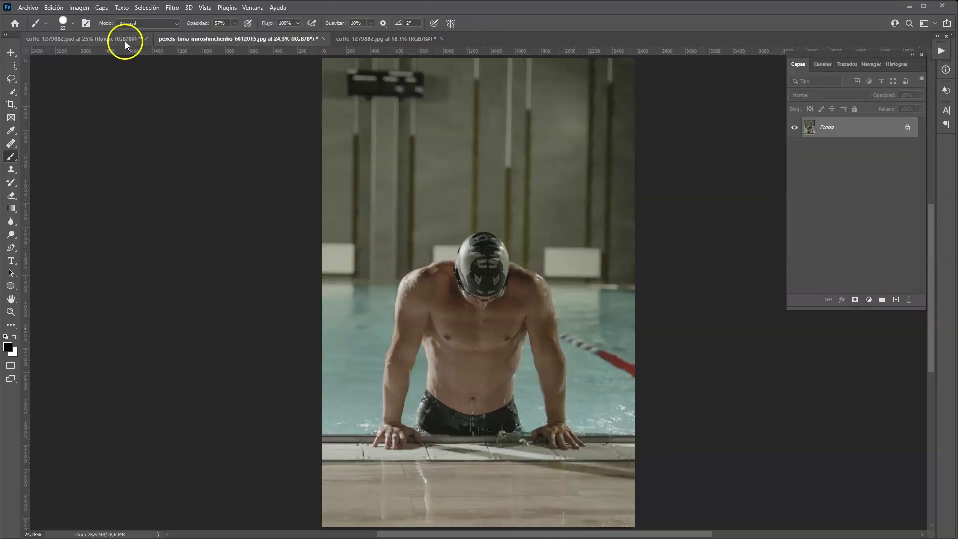
pyautogui.click(122, 40)
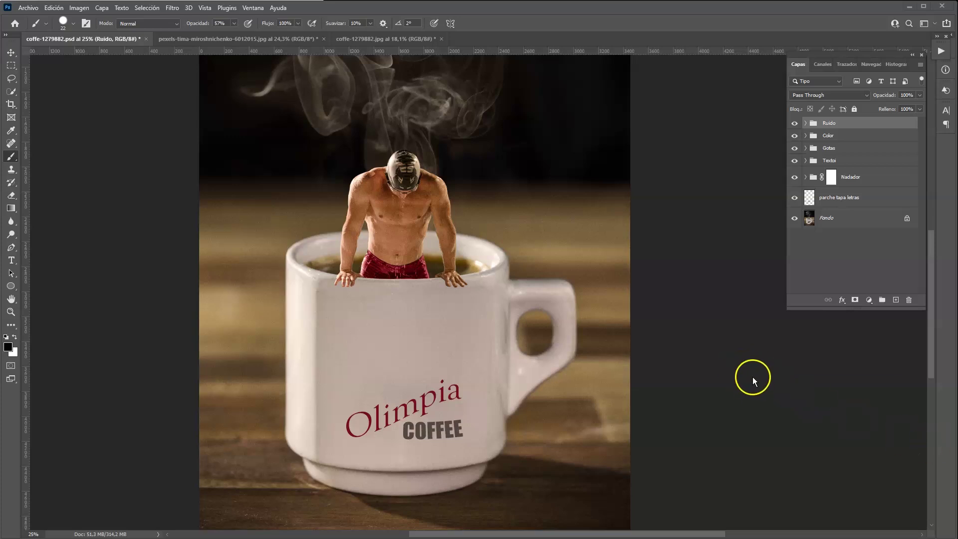
pyautogui.click(368, 40)
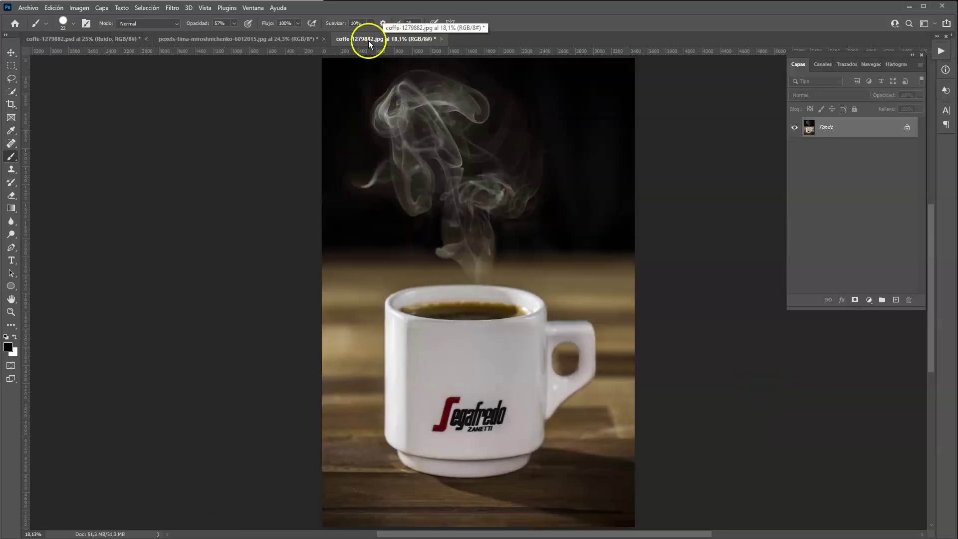
pyautogui.click(288, 38)
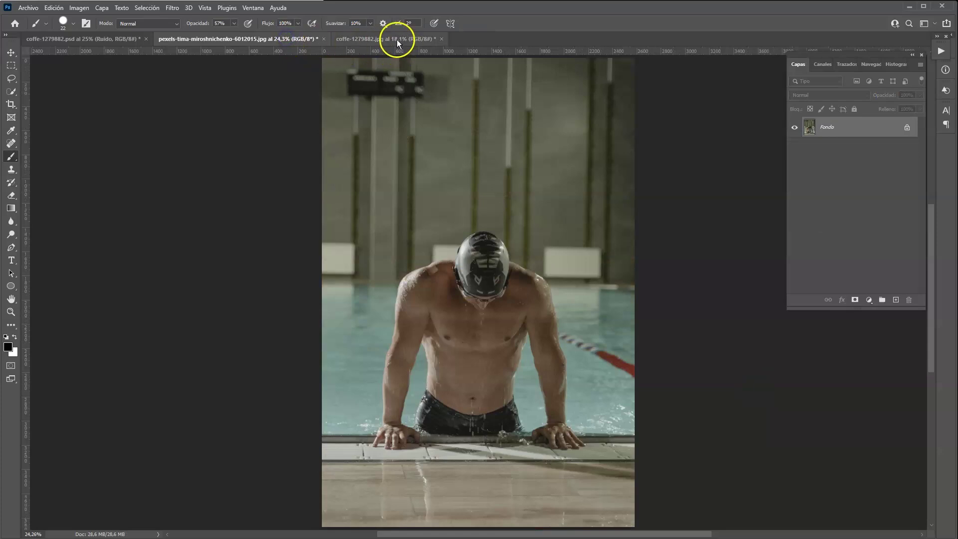
pyautogui.click(395, 38)
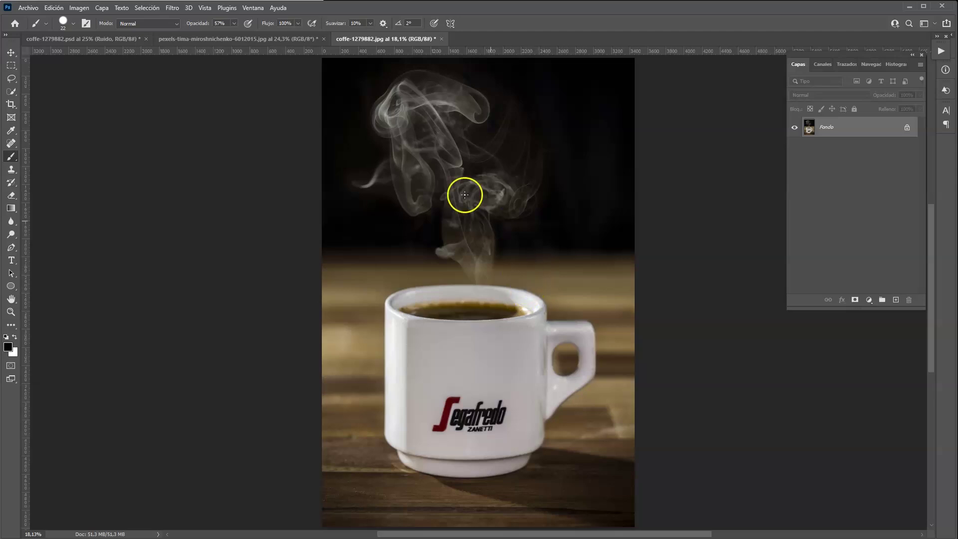
pyautogui.click(268, 38)
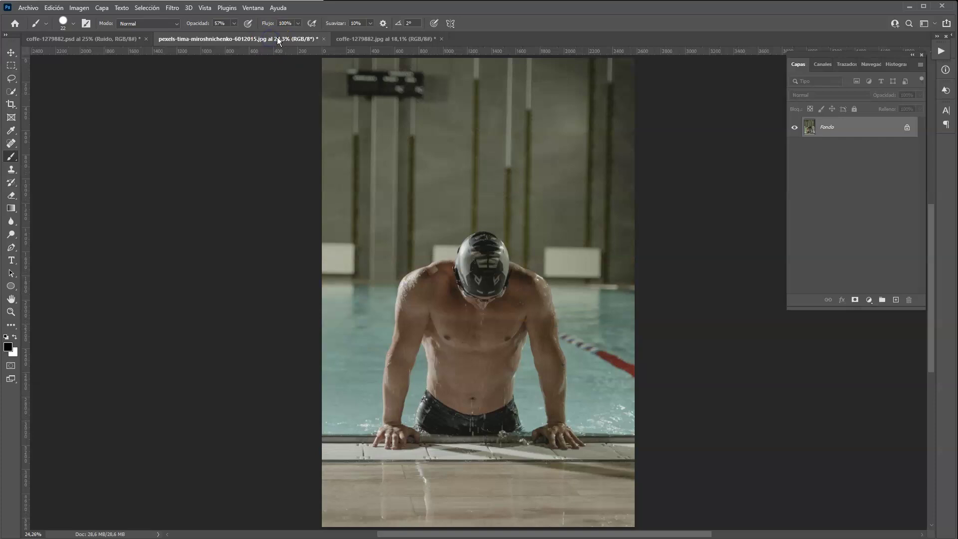
pyautogui.click(366, 40)
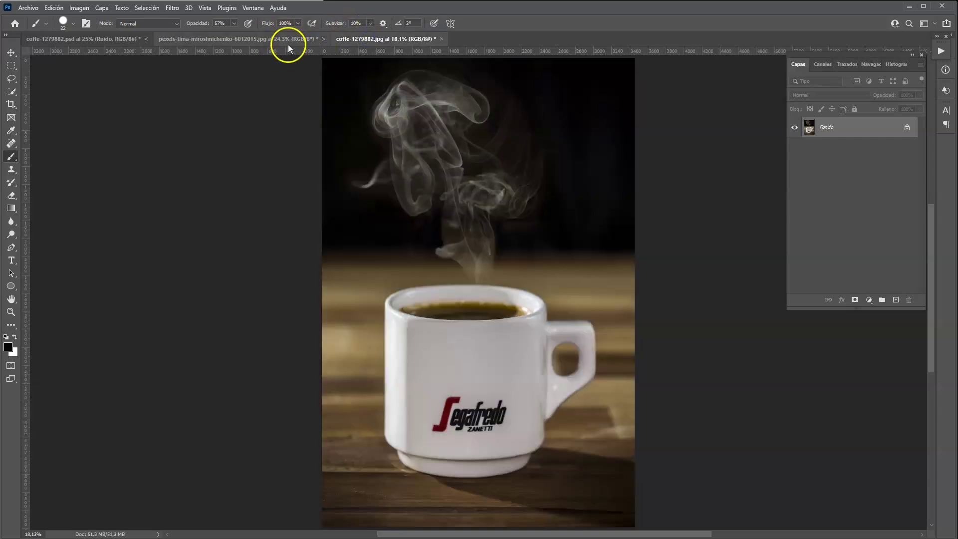
pyautogui.click(288, 43)
pyautogui.click(369, 40)
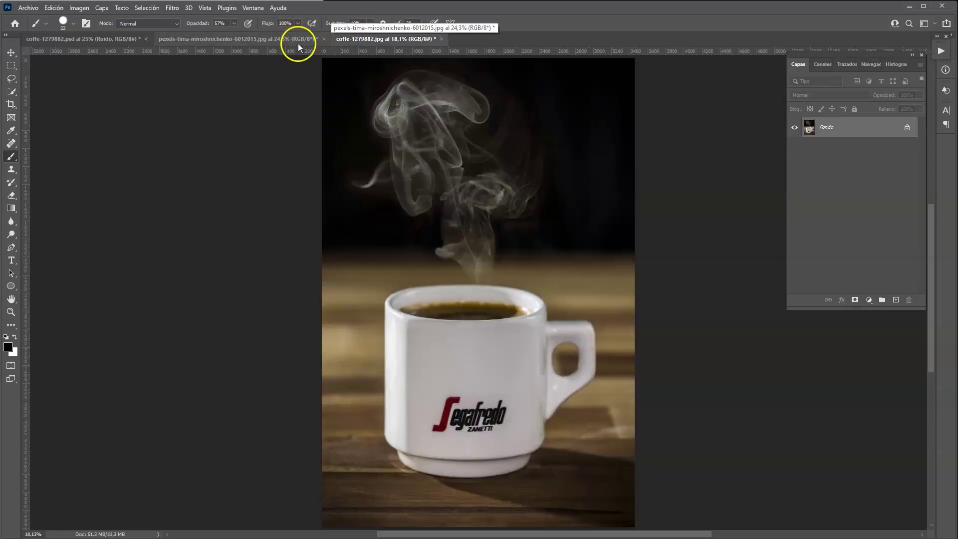
pyautogui.click(299, 43)
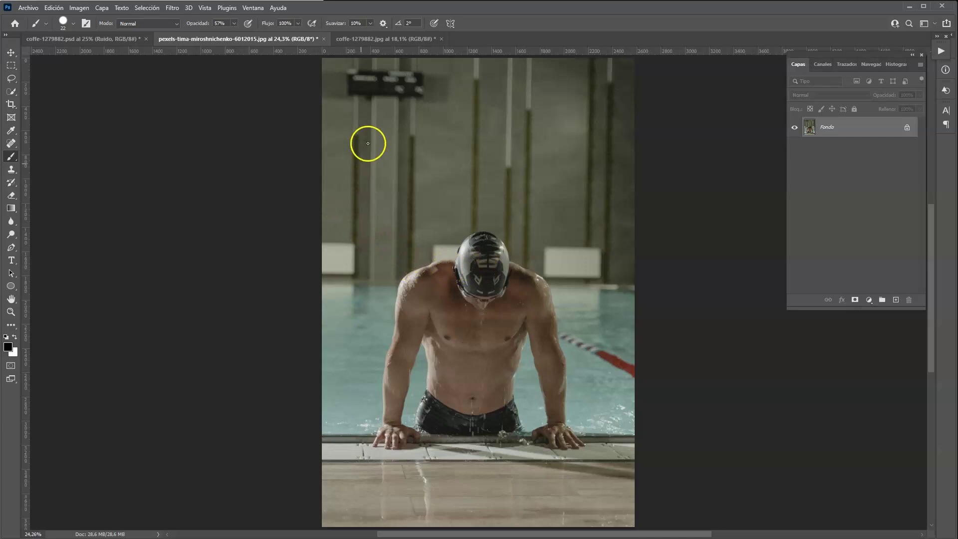
pyautogui.click(381, 40)
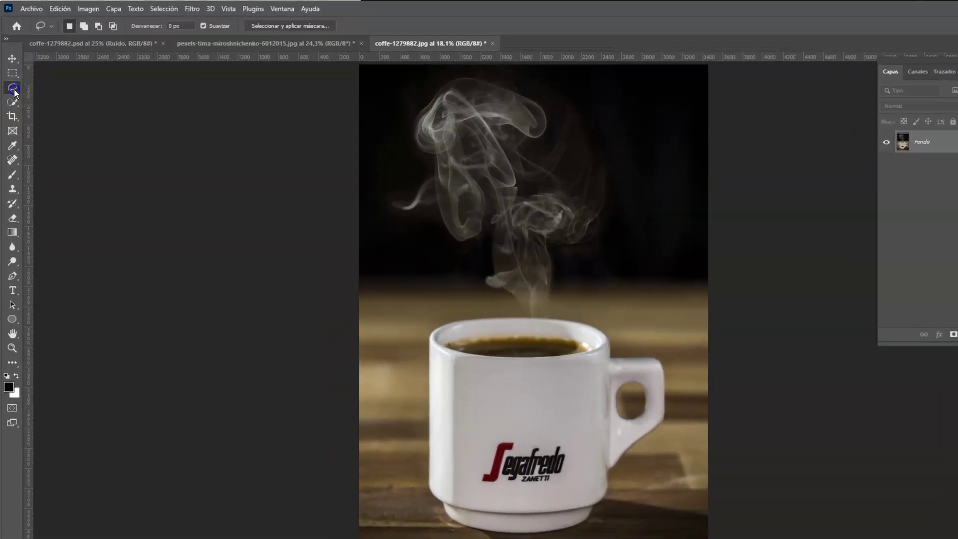
pyautogui.click(11, 78)
# Lasso the Segafredo logo and Content-Aware Fill it out, with output sent to a new layer.
pyautogui.click(54, 77)
pyautogui.moveTo(436, 413); pyautogui.dragTo(442, 397)
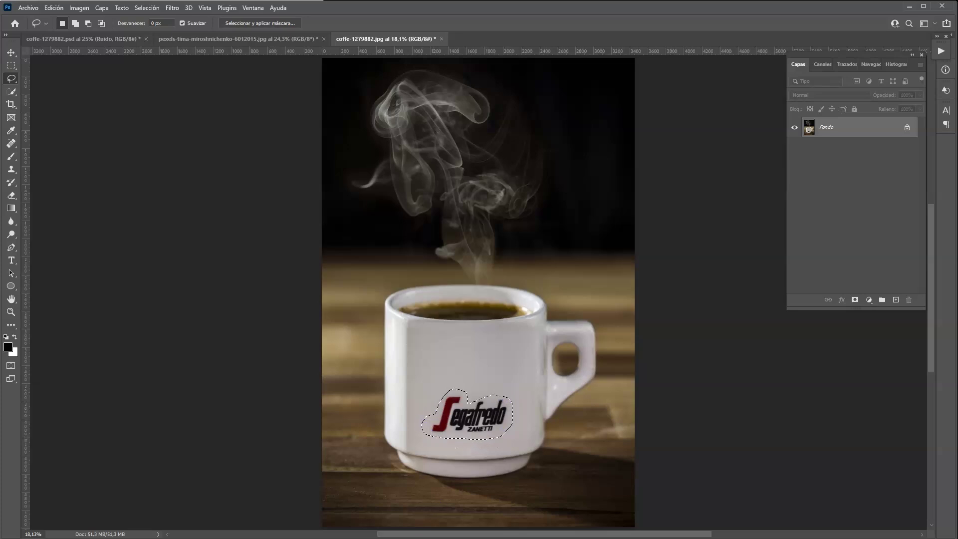
pyautogui.click(54, 8)
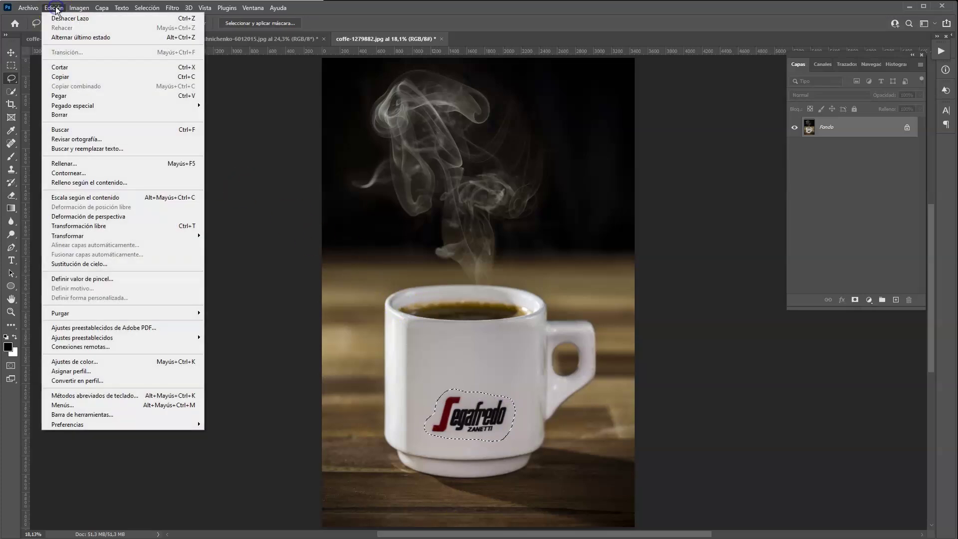
pyautogui.click(103, 183)
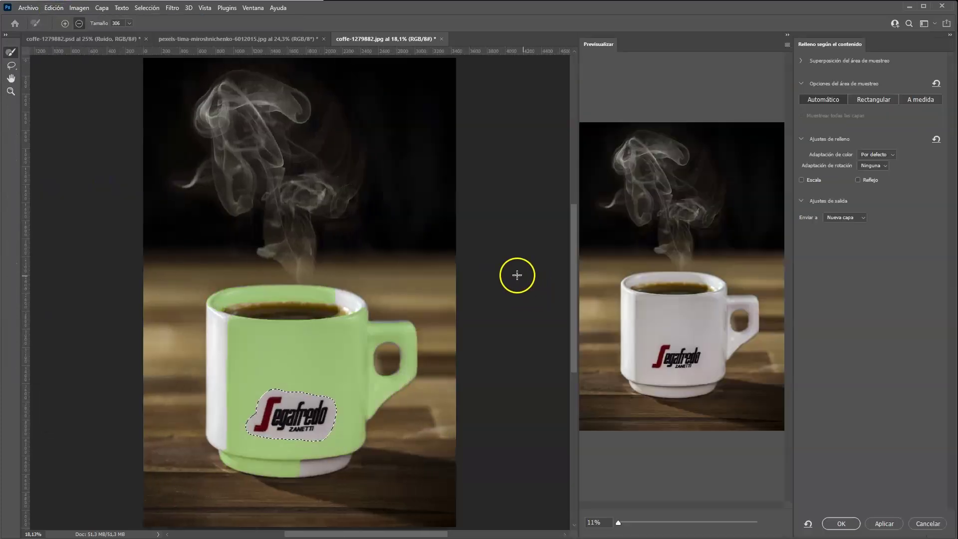
pyautogui.scroll(-5, 652, 329)
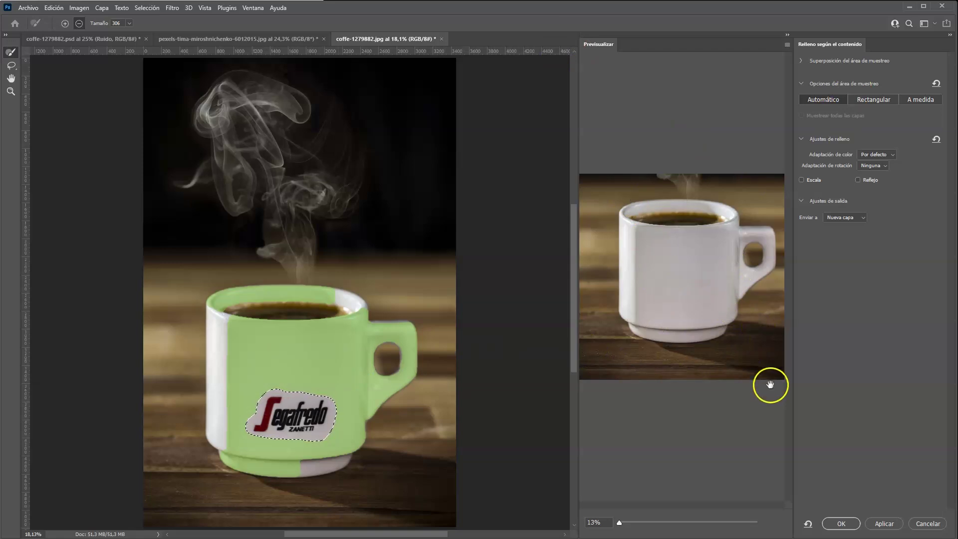
pyautogui.click(863, 218)
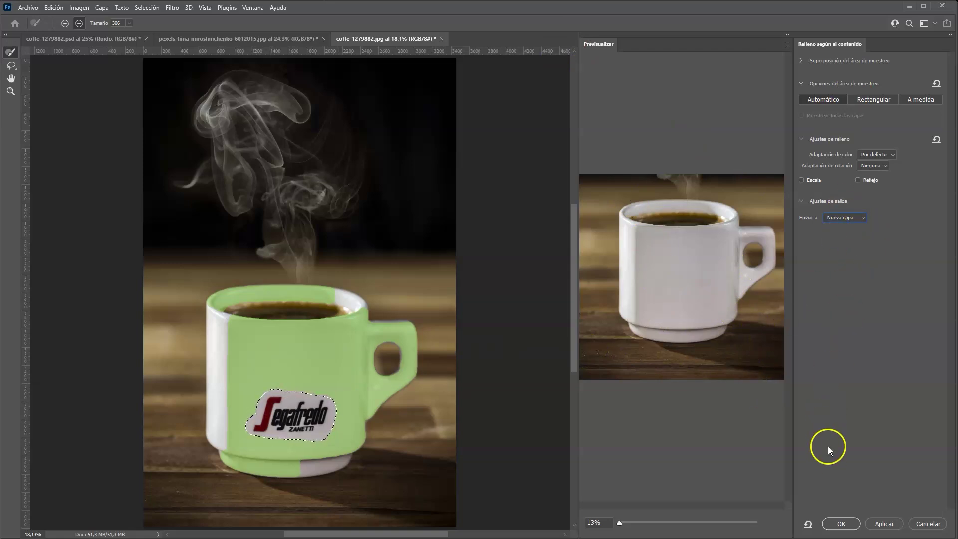
pyautogui.click(841, 523)
pyautogui.click(794, 126)
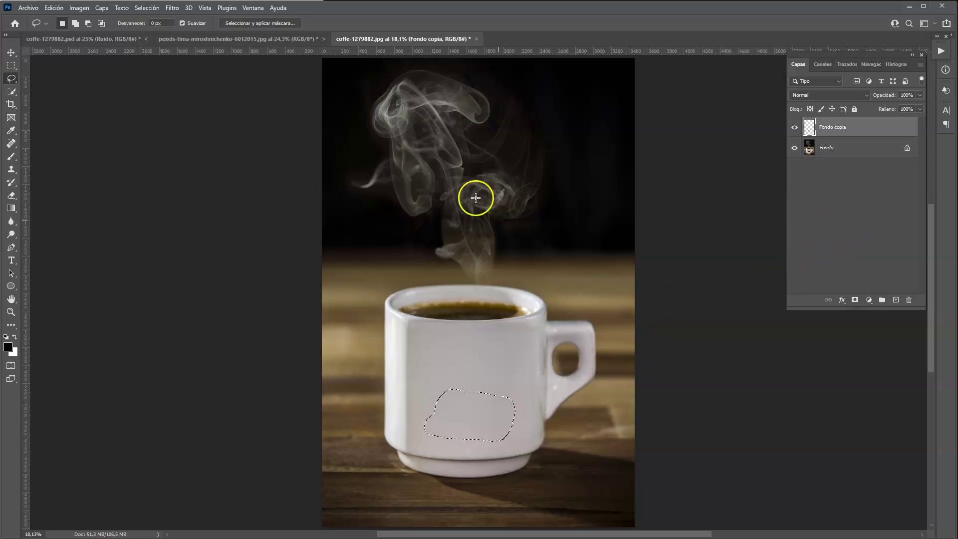
# In the swimmer photo, convert the Fondo background layer to a smart object.
pyautogui.click(274, 39)
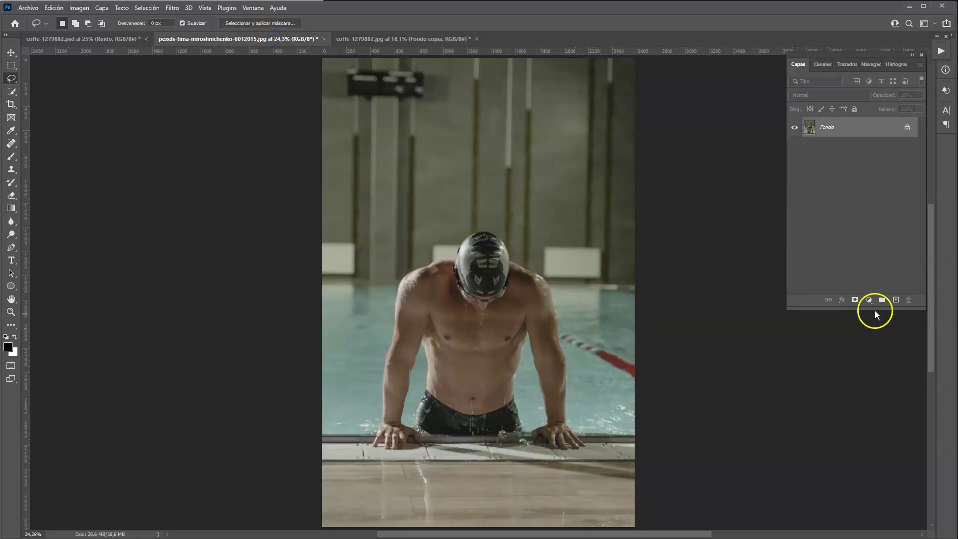
pyautogui.click(851, 128)
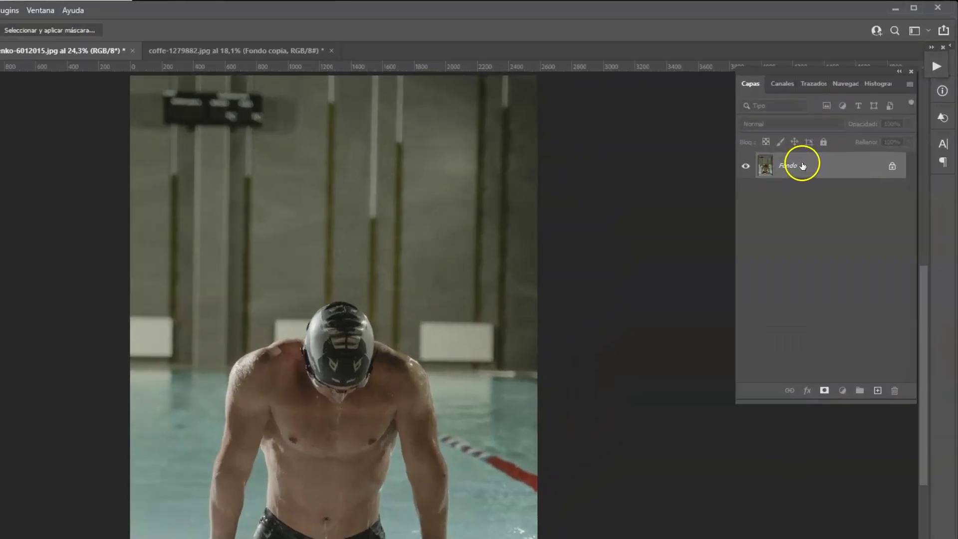
pyautogui.rightClick(838, 126)
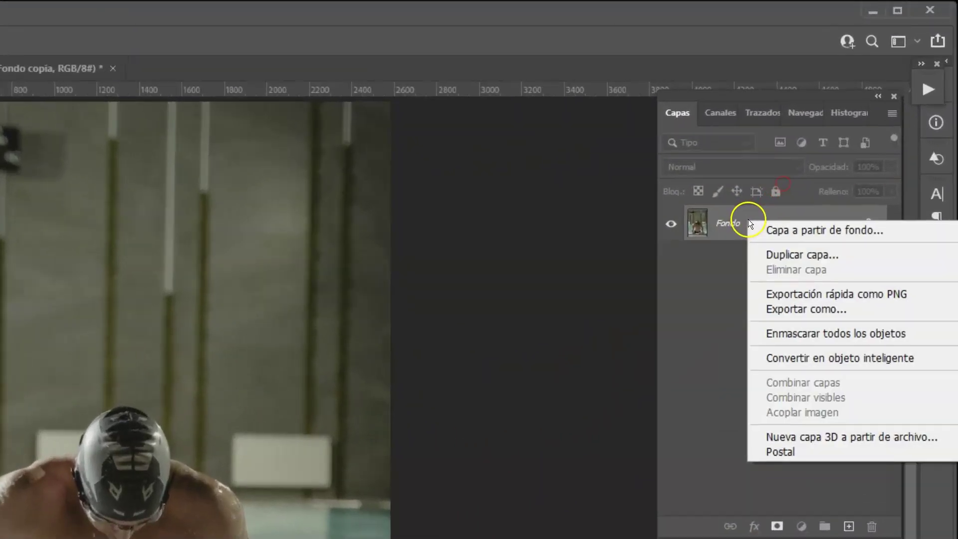
pyautogui.click(800, 358)
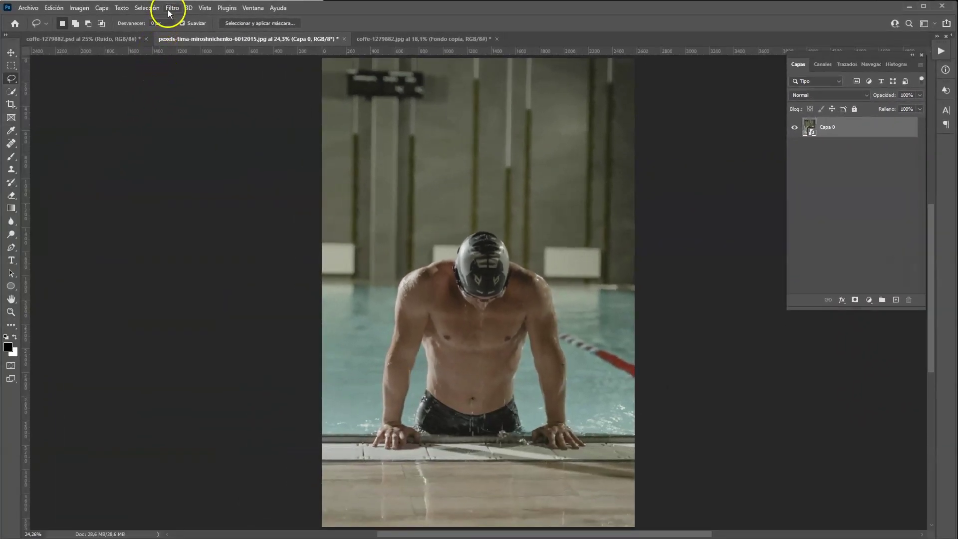
# Open the Camera Raw filter on the swimmer layer and apply Auto tone corrections.
pyautogui.click(169, 12)
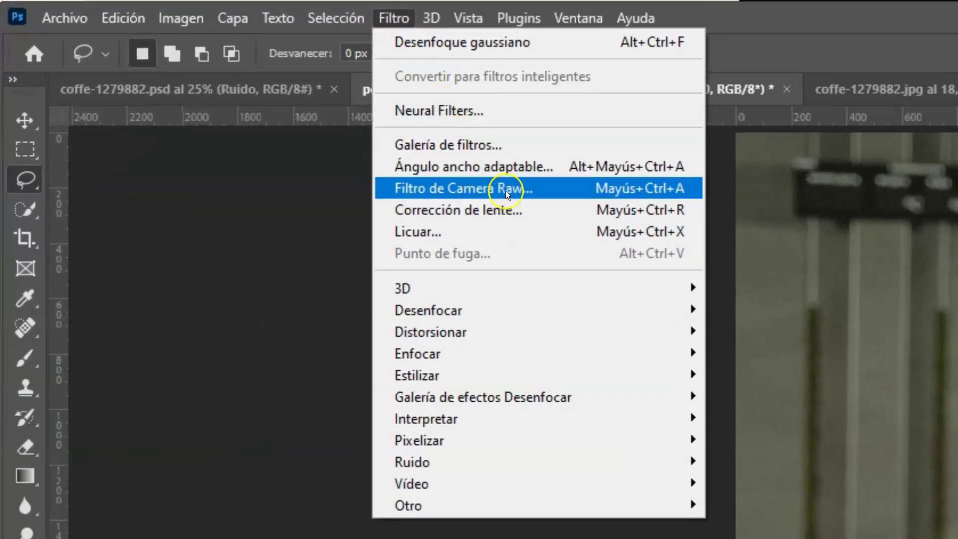
pyautogui.click(505, 191)
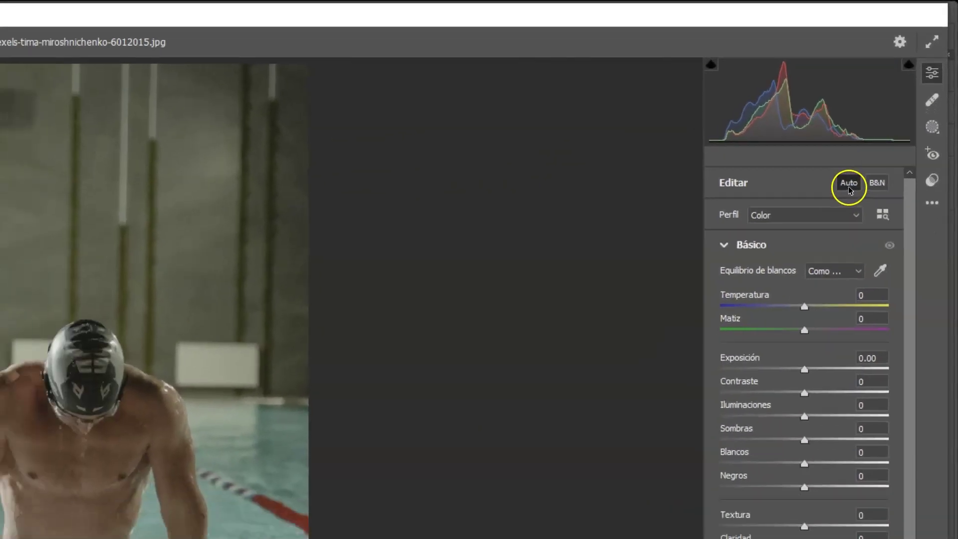
pyautogui.click(829, 214)
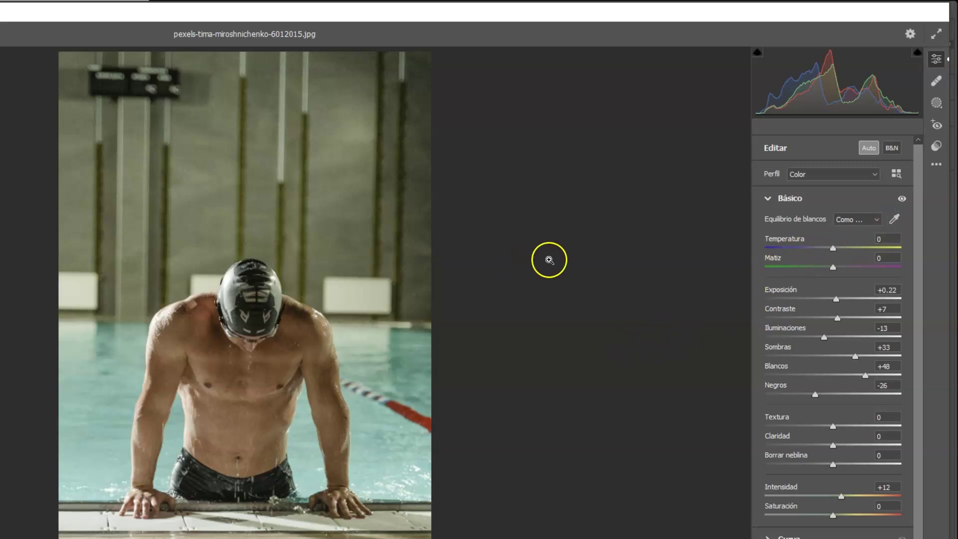
# Set white balance from a neutral floor spot, raise Temperature to +8, and accept.
pyautogui.click(895, 221)
pyautogui.click(895, 221)
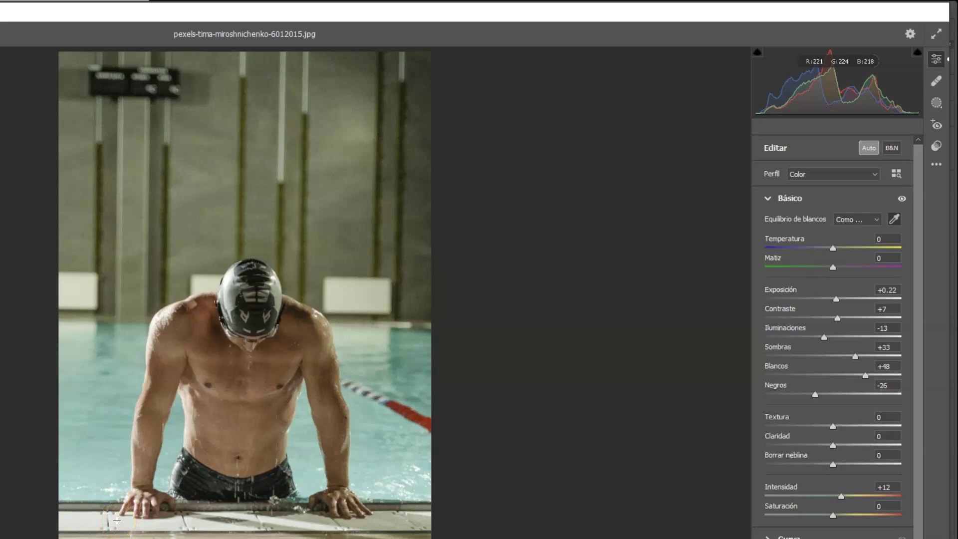
pyautogui.click(117, 521)
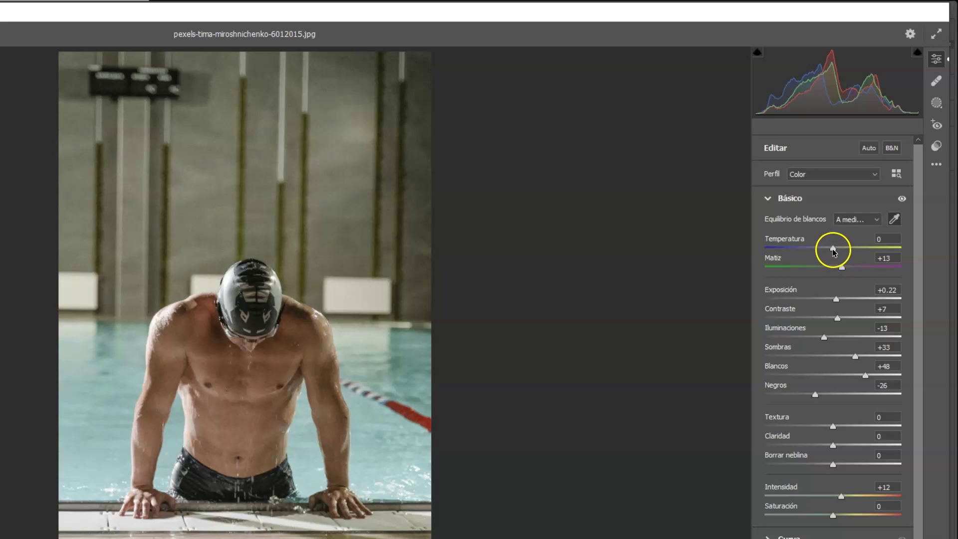
pyautogui.moveTo(833, 249); pyautogui.dragTo(837, 249)
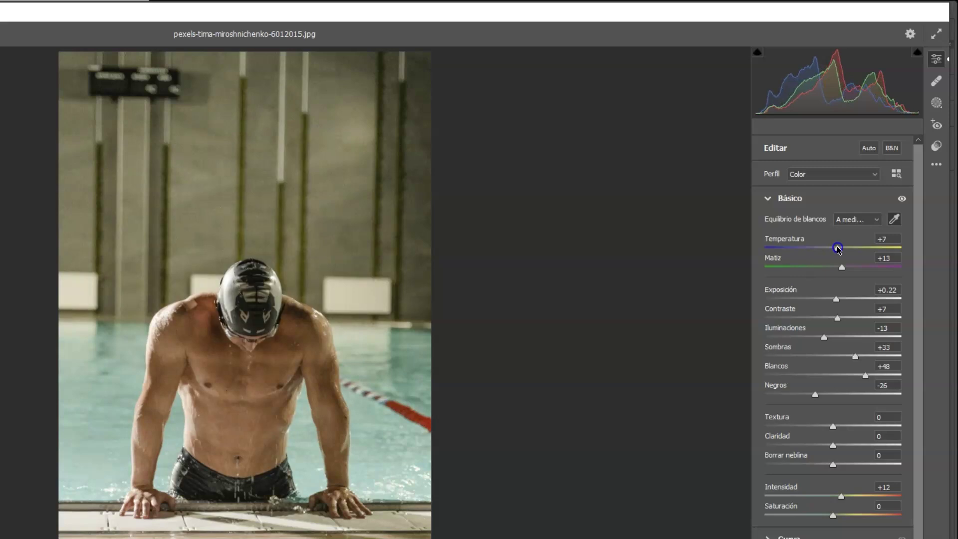
pyautogui.moveTo(839, 250); pyautogui.dragTo(839, 250)
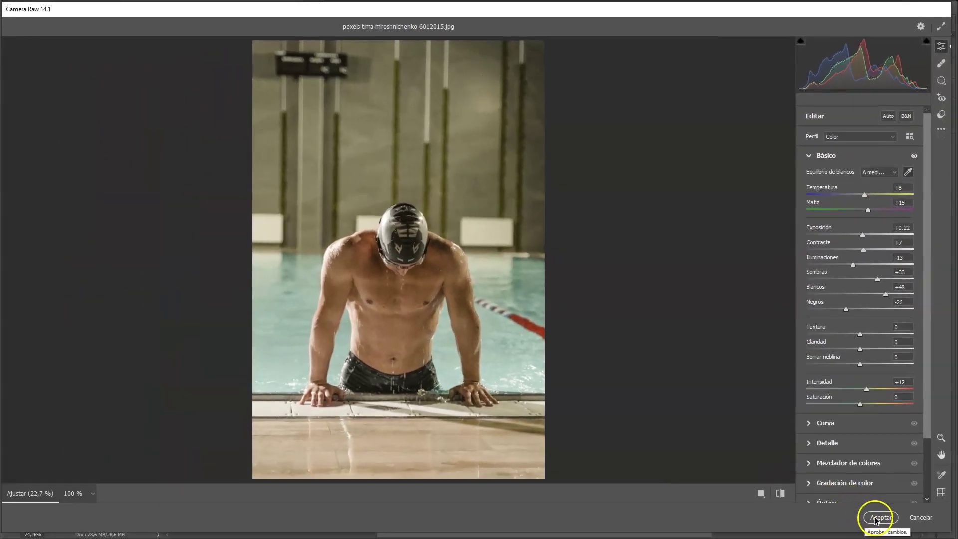
pyautogui.click(879, 519)
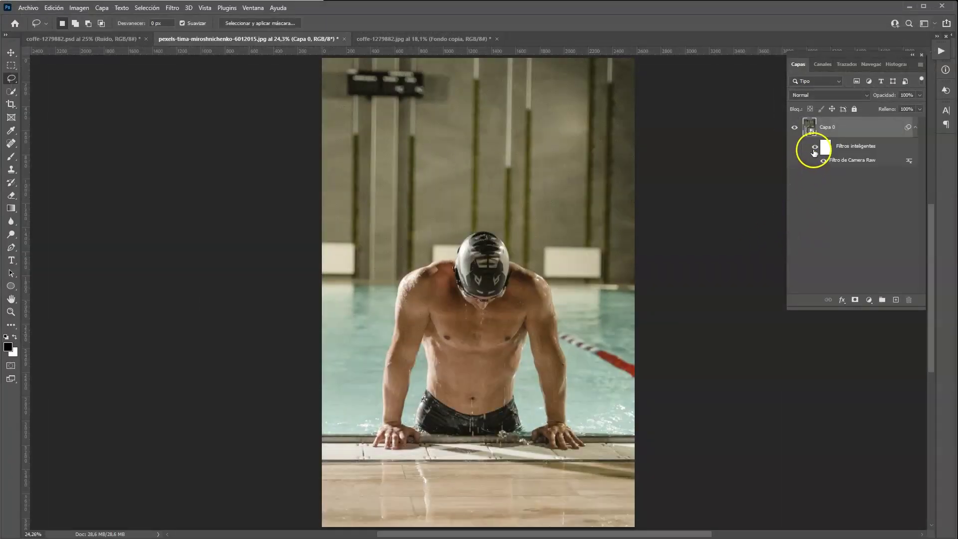
# Toggle the Camera Raw filter to compare, then select the swimmer with Select Subject.
pyautogui.click(813, 149)
pyautogui.click(813, 149)
pyautogui.click(153, 11)
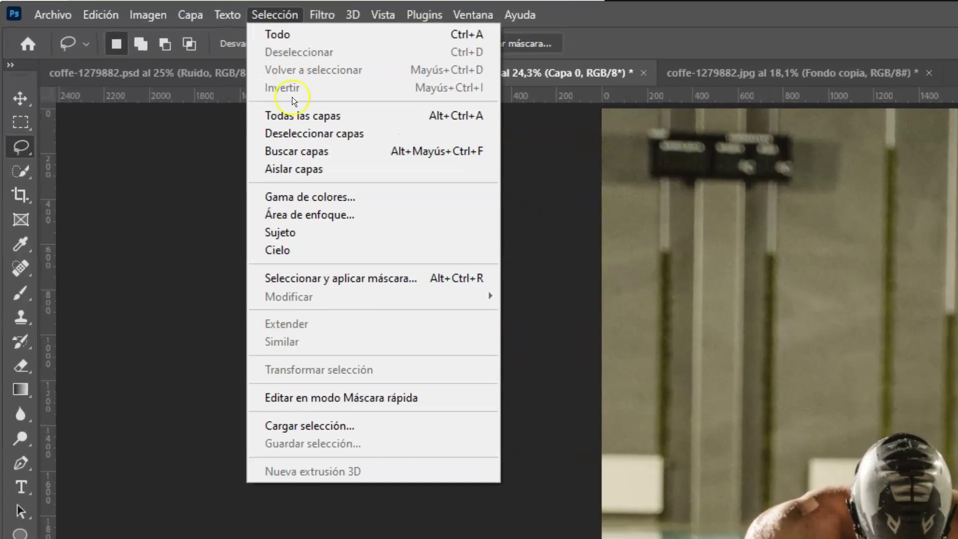
pyautogui.click(295, 227)
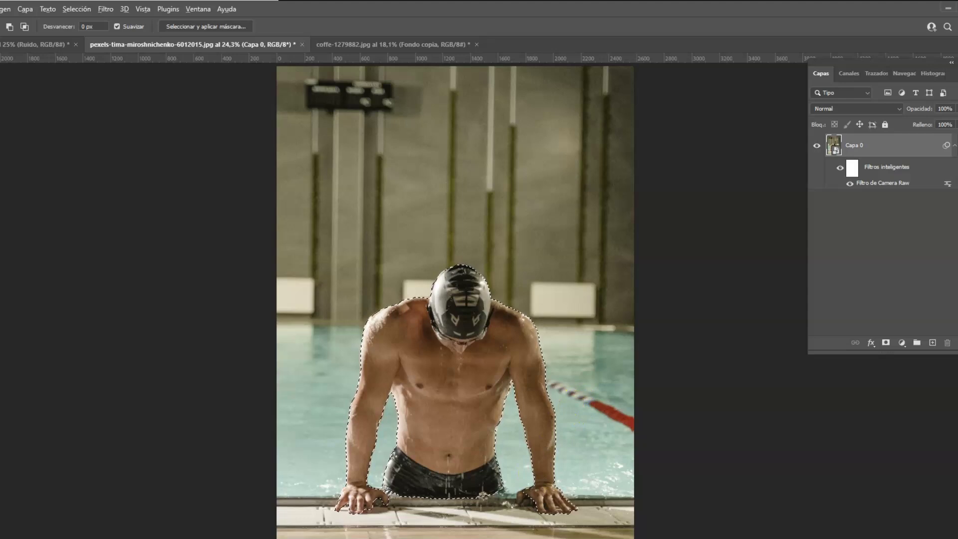
pyautogui.scroll(3, 475, 230)
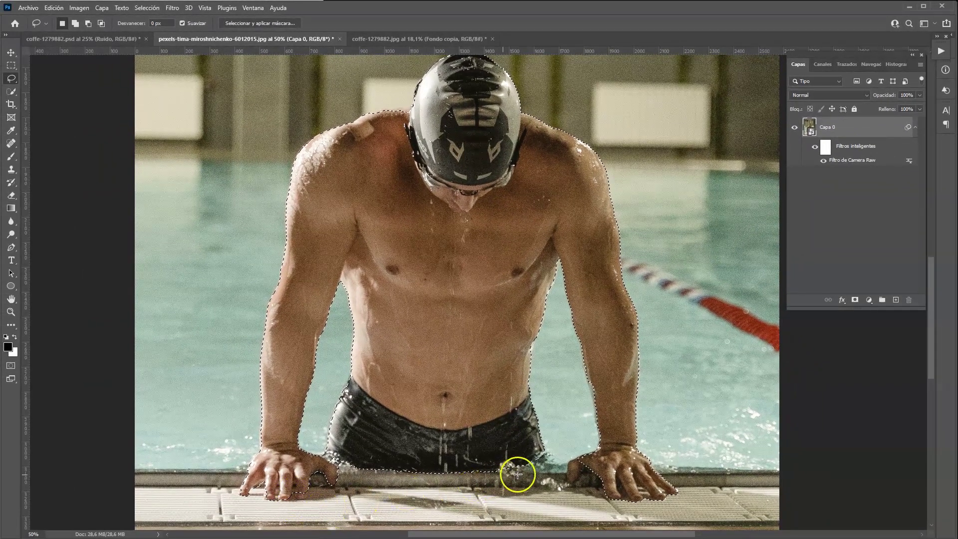
# Choose the standard Pen tool and zoom to 100% on the swimmer's hands.
pyautogui.rightClick(12, 82)
pyautogui.click(67, 245)
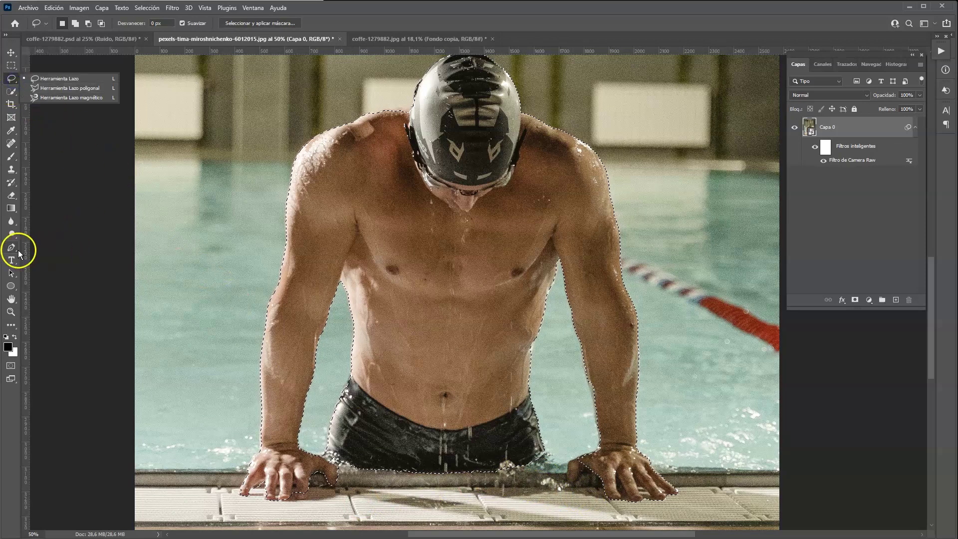
pyautogui.click(17, 250)
pyautogui.rightClick(19, 254)
pyautogui.click(61, 247)
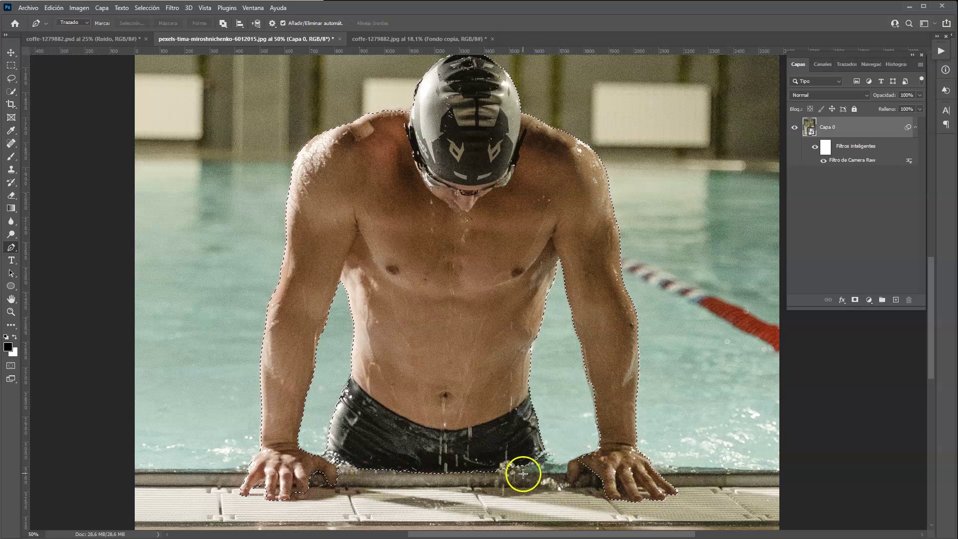
pyautogui.hotkey('ctrl', '+')
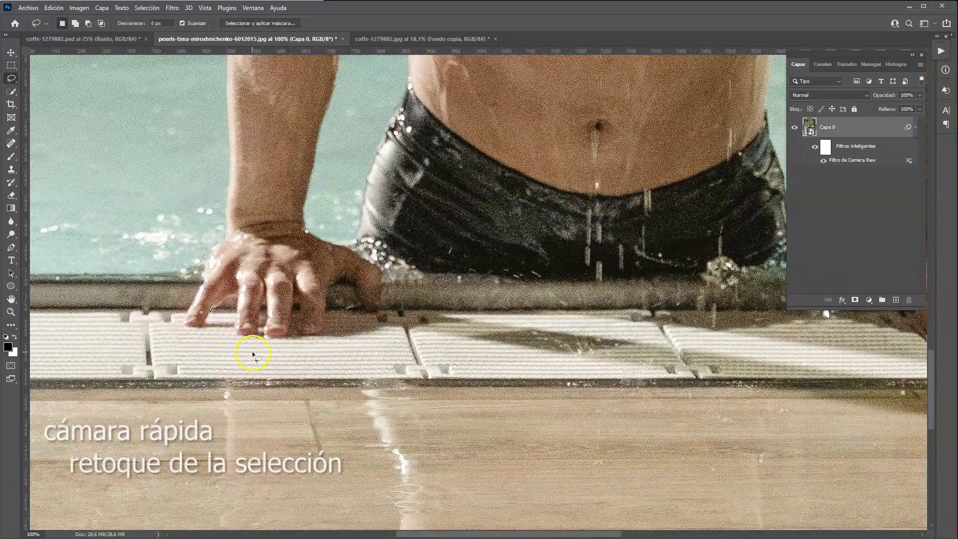
# Add finger and thumb edges to the selection and remove the gaps between fingers.
pyautogui.moveTo(238, 300)
pyautogui.mouseDown()
pyautogui.moveTo(260, 330)
pyautogui.moveTo(293, 332)
pyautogui.moveTo(296, 303)
pyautogui.moveTo(368, 278)
pyautogui.mouseUp()
pyautogui.moveTo(382, 244); pyautogui.dragTo(377, 252)
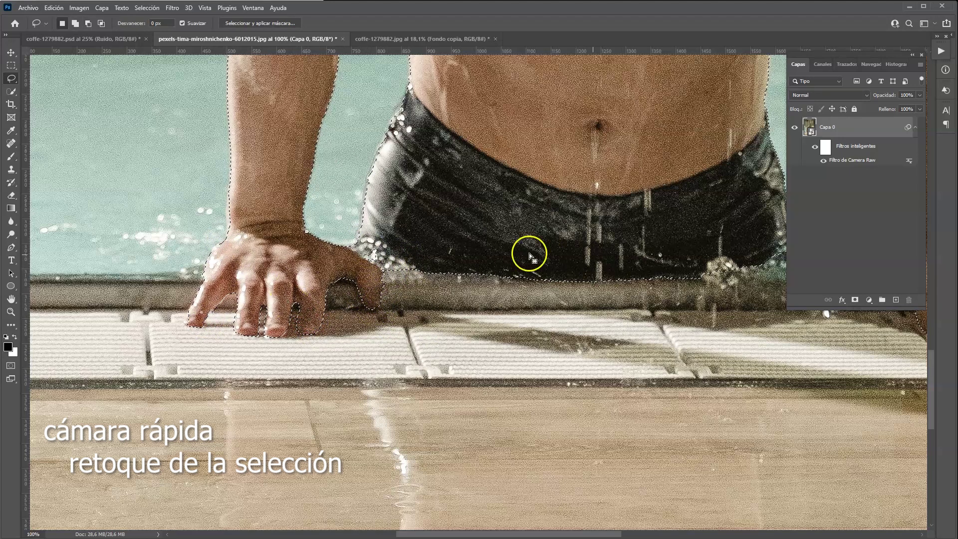
pyautogui.hscroll(10, 529, 253)
pyautogui.moveTo(443, 324)
pyautogui.mouseDown()
pyautogui.moveTo(442, 305)
pyautogui.moveTo(467, 273)
pyautogui.moveTo(539, 308)
pyautogui.mouseUp()
pyautogui.moveTo(290, 172); pyautogui.dragTo(687, 284)
pyautogui.scroll(5, 687, 285)
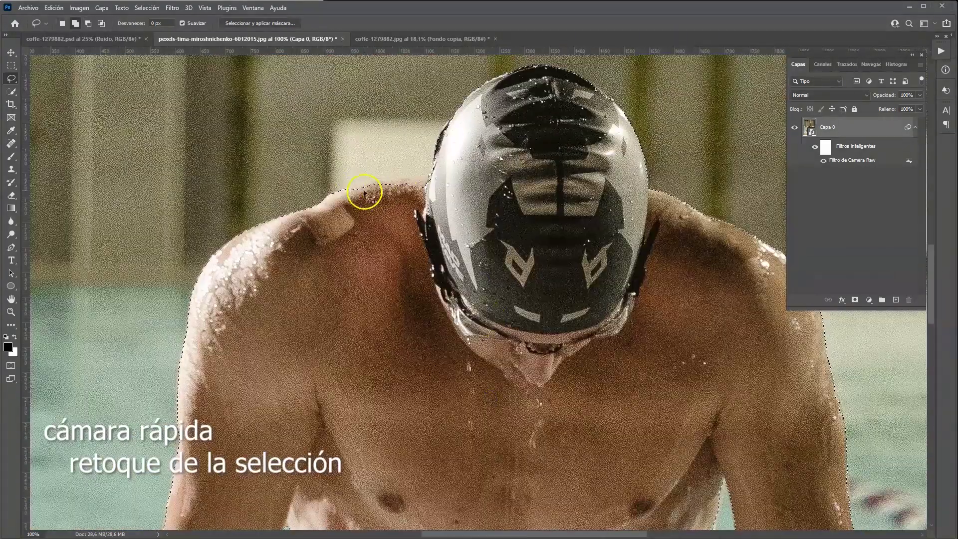
pyautogui.hscroll(10, 460, 203)
# Trace a Pen path around the forearm and combine it into the selection.
pyautogui.press('p')
pyautogui.click(376, 386)
pyautogui.click(363, 294)
pyautogui.click(343, 219)
pyautogui.click(340, 185)
pyautogui.click(446, 174)
pyautogui.click(450, 318)
pyautogui.click(444, 360)
pyautogui.click(456, 402)
pyautogui.click(132, 23)
pyautogui.click(385, 188)
pyautogui.scroll(5, 329, 209)
# Trace a closed Pen path along the upper arm and torso, adding it to the selection.
pyautogui.click(329, 206)
pyautogui.click(310, 282)
pyautogui.click(297, 323)
pyautogui.click(290, 380)
pyautogui.click(232, 233)
pyautogui.click(307, 133)
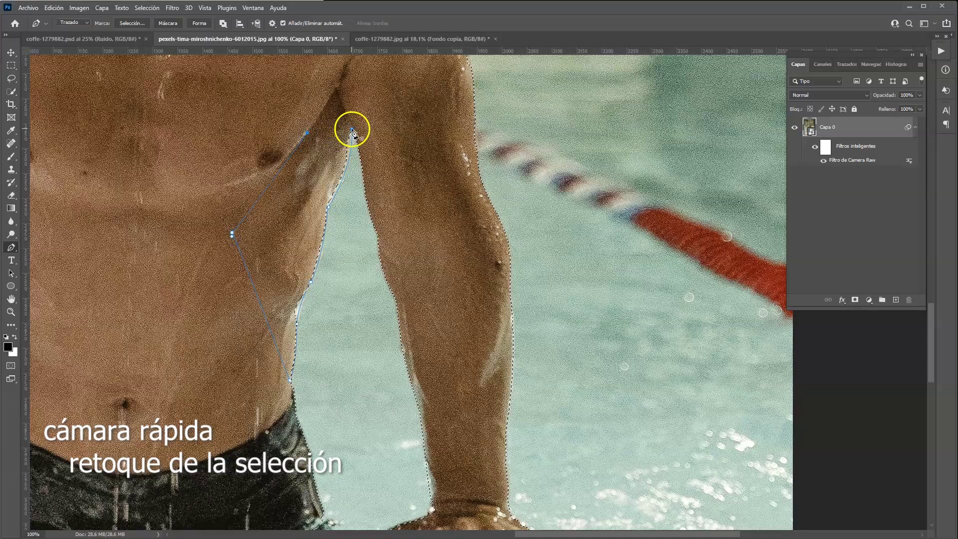
pyautogui.click(351, 130)
pyautogui.click(132, 23)
pyautogui.click(392, 184)
# Path the left wrist edge and turn it into selection.
pyautogui.scroll(-5, 445, 148)
pyautogui.click(138, 365)
pyautogui.click(132, 405)
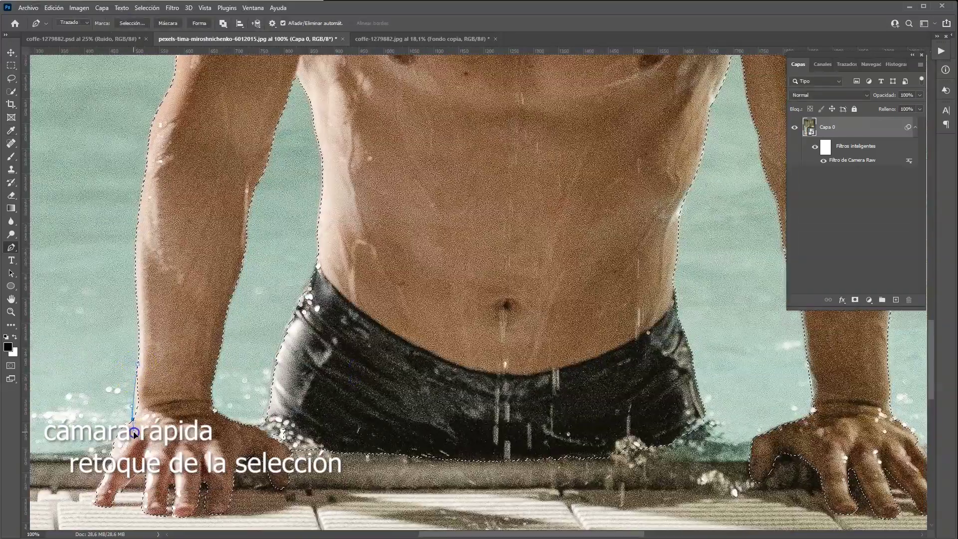
pyautogui.click(132, 23)
pyautogui.click(392, 184)
pyautogui.click(11, 78)
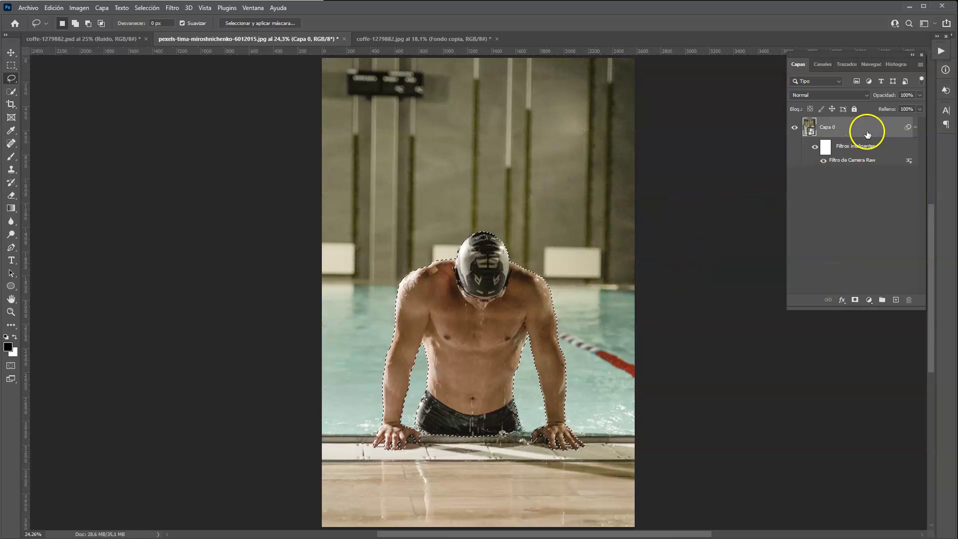
# Copy the swimmer to Capa 1 with Ctrl+J, hide Capa 0, and drag Capa 1 into the coffee image.
pyautogui.click(783, 176)
pyautogui.hotkey('ctrl', 'j')
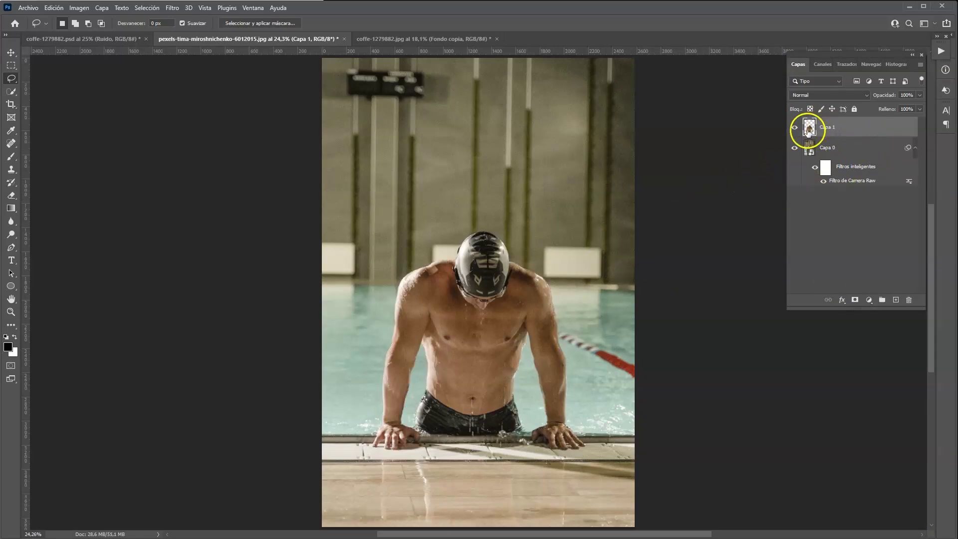
pyautogui.click(794, 149)
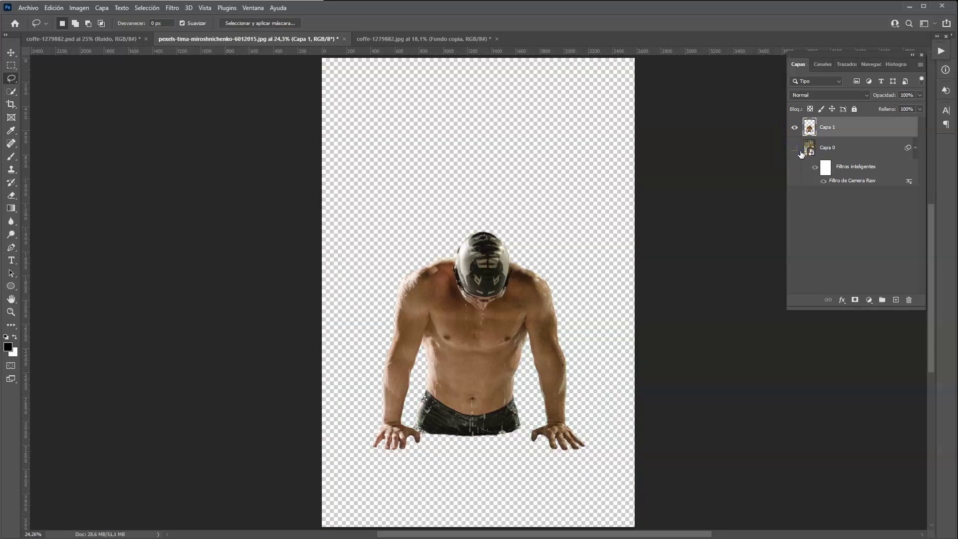
pyautogui.moveTo(844, 124)
pyautogui.mouseDown()
pyautogui.moveTo(457, 41)
pyautogui.moveTo(476, 89)
pyautogui.moveTo(476, 276)
pyautogui.moveTo(514, 264)
pyautogui.mouseUp()
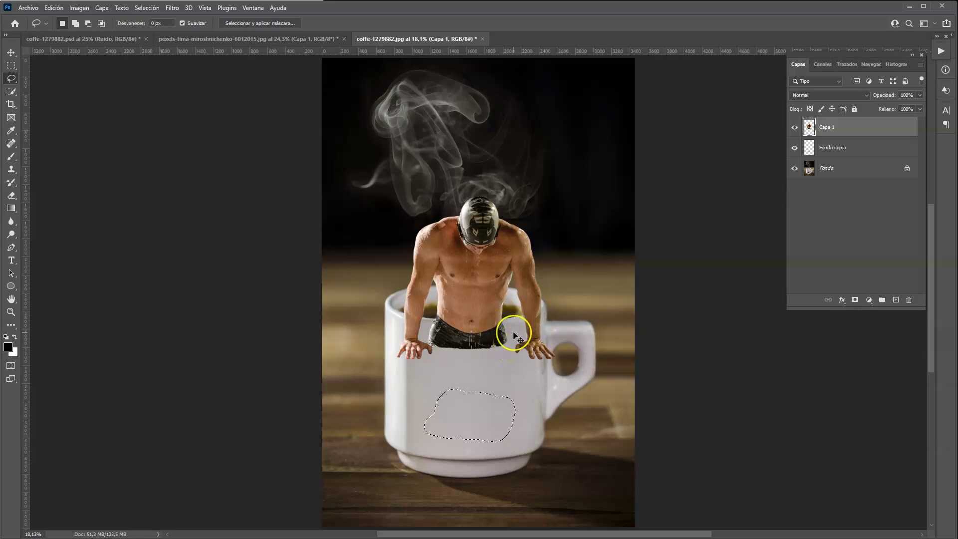
# Move the swimmer higher so he rises above the cup.
pyautogui.hotkey('ctrl', '+')
pyautogui.hotkey('ctrl', '+')
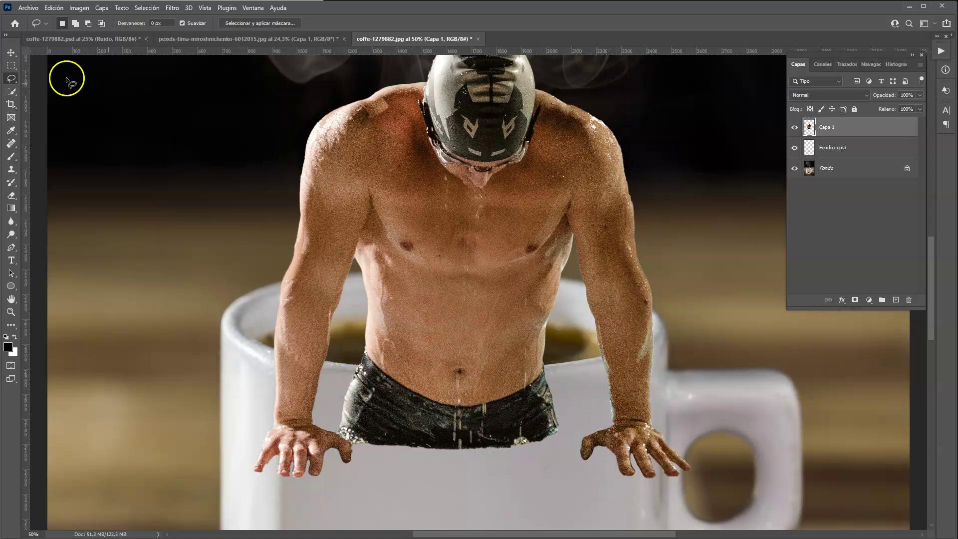
pyautogui.click(11, 53)
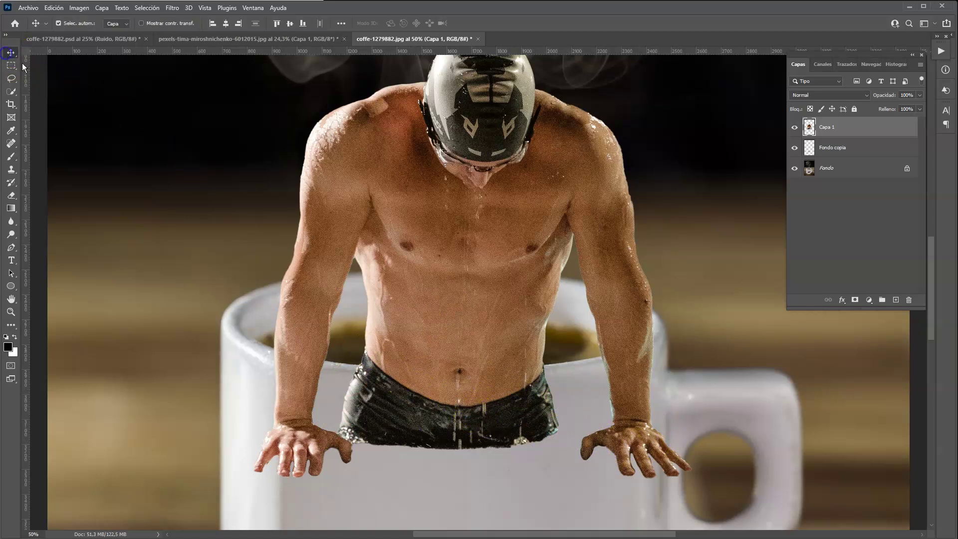
pyautogui.moveTo(494, 399); pyautogui.dragTo(490, 315)
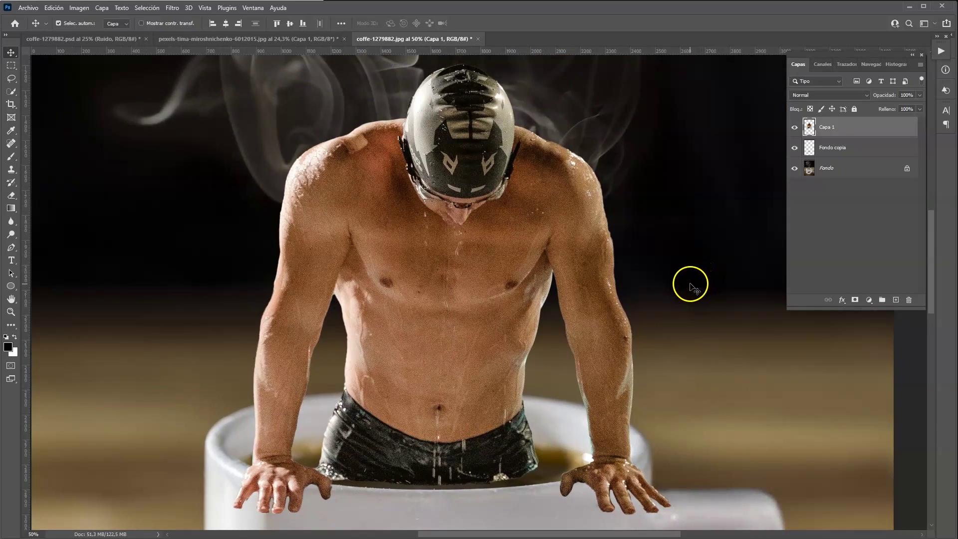
pyautogui.hotkey('ctrl', '-')
pyautogui.hotkey('ctrl', '-')
pyautogui.hotkey('ctrl', '-')
pyautogui.hotkey('ctrl', 't')
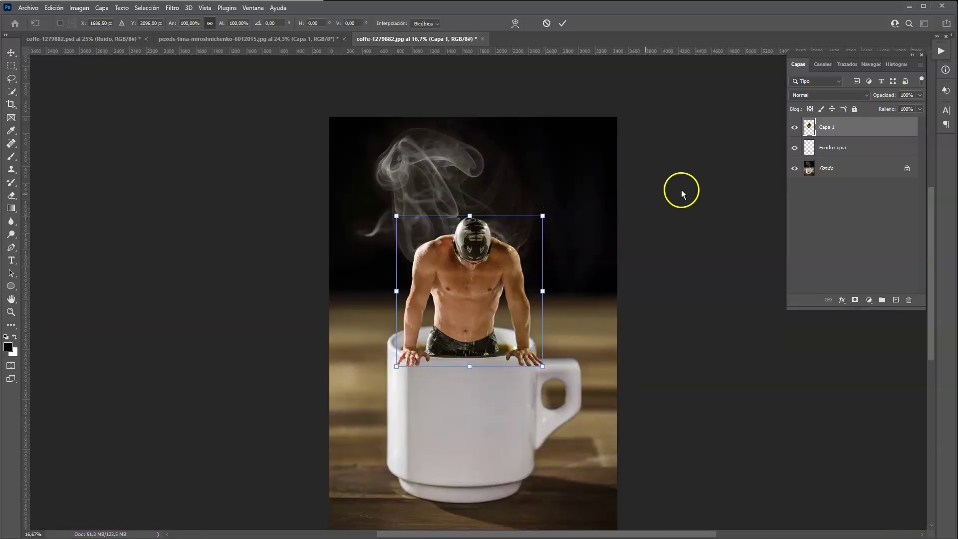
pyautogui.click(695, 122)
# Clear the leftover selection and convert Capa 1 to a smart object.
pyautogui.hotkey('ctrl', 'shift', 'd')
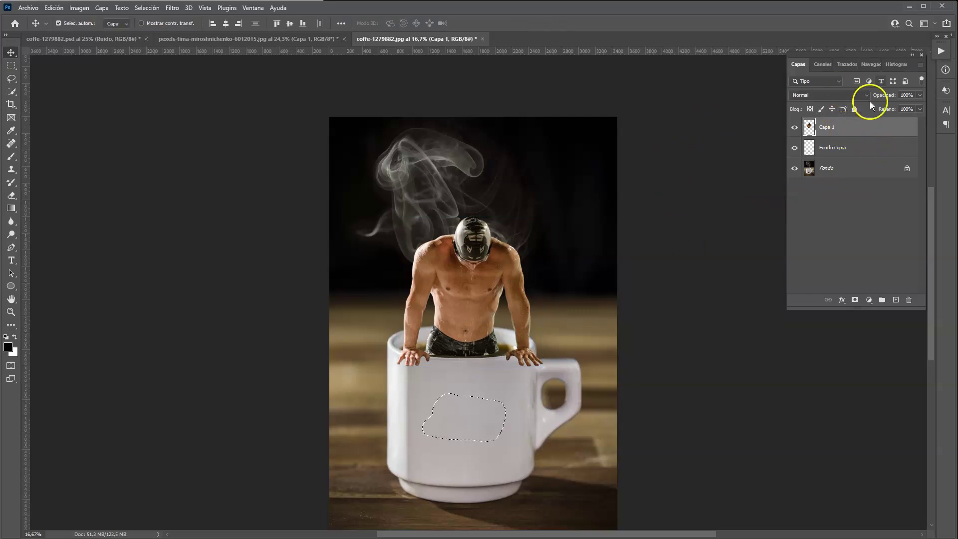
pyautogui.rightClick(847, 128)
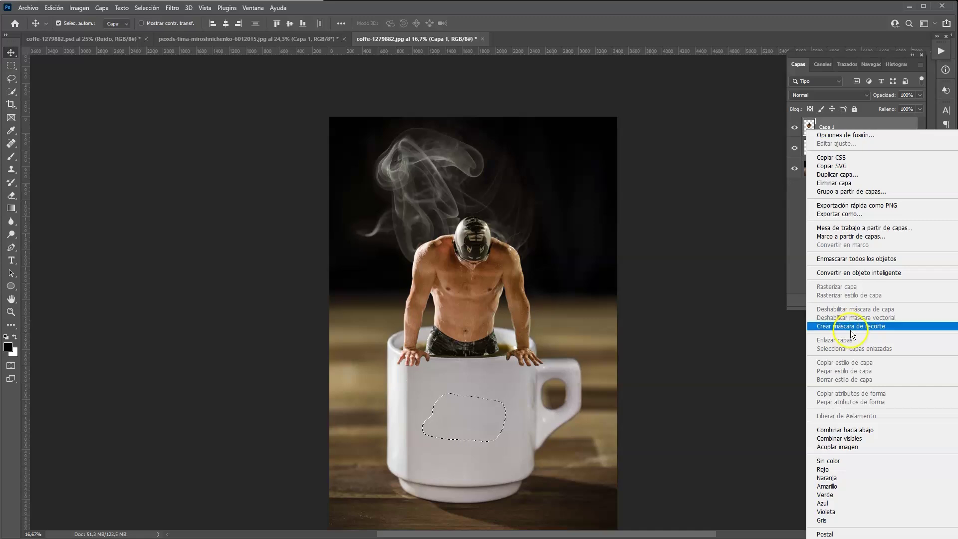
pyautogui.click(859, 274)
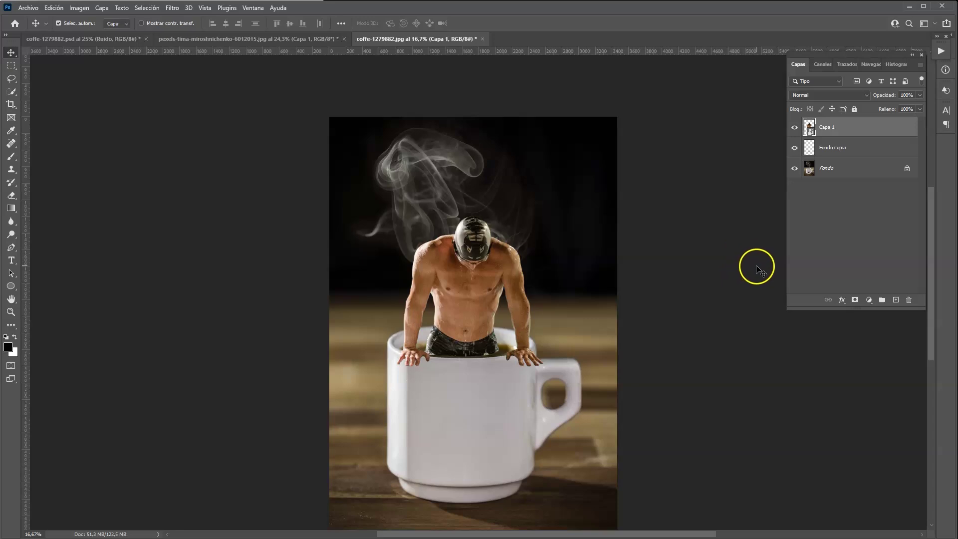
# Scale the swimmer to about 67% and centre him over the cup.
pyautogui.hotkey('ctrl', 't')
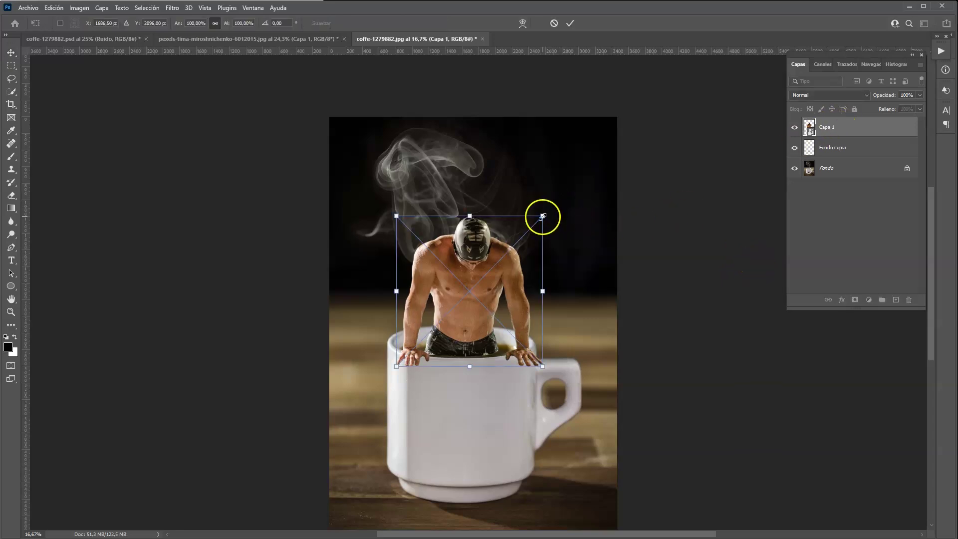
pyautogui.moveTo(543, 217); pyautogui.dragTo(497, 262)
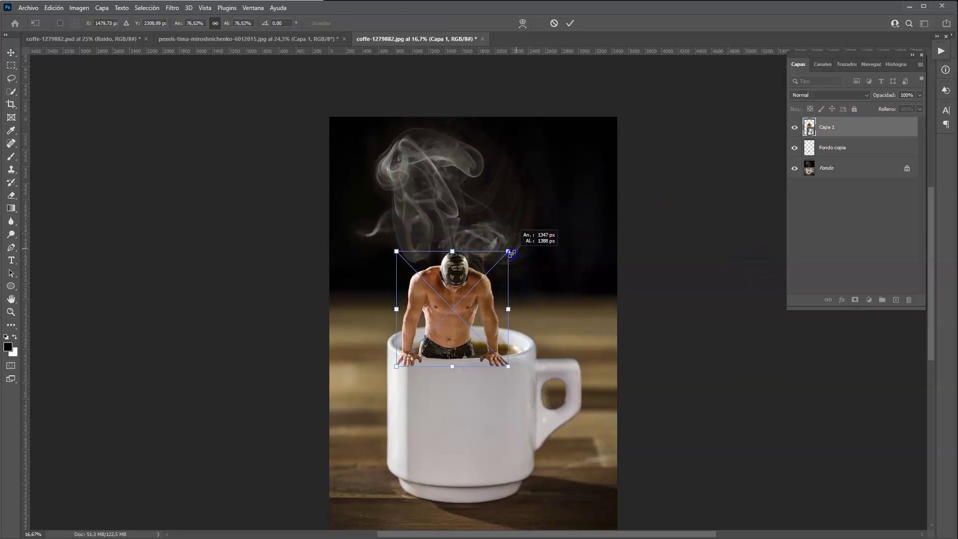
pyautogui.moveTo(479, 337); pyautogui.dragTo(484, 327)
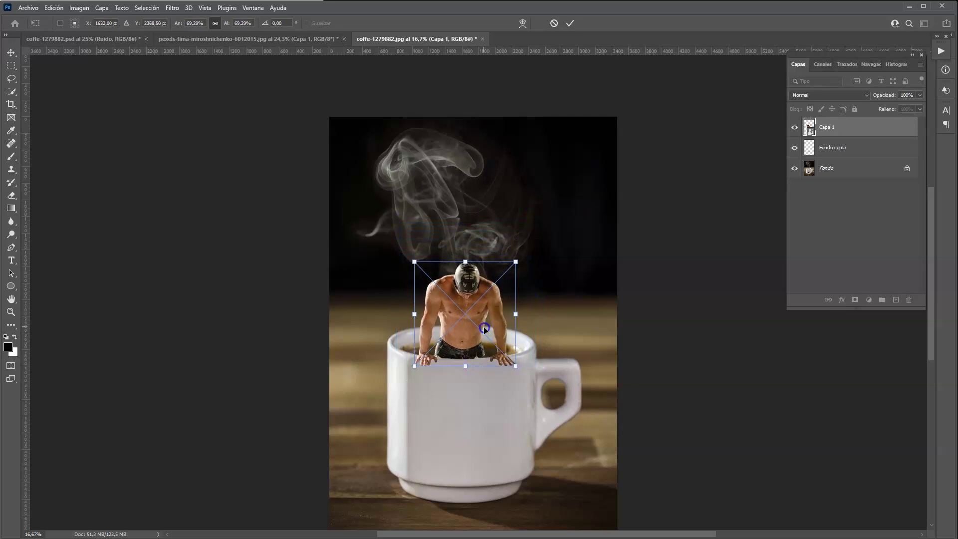
pyautogui.moveTo(518, 263); pyautogui.dragTo(515, 262)
pyautogui.moveTo(501, 314); pyautogui.dragTo(502, 316)
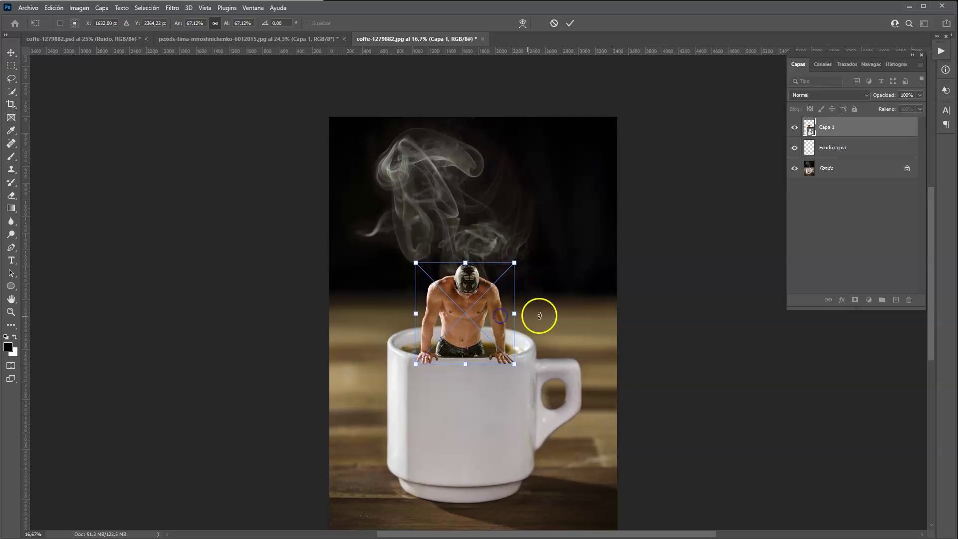
pyautogui.press('Return')
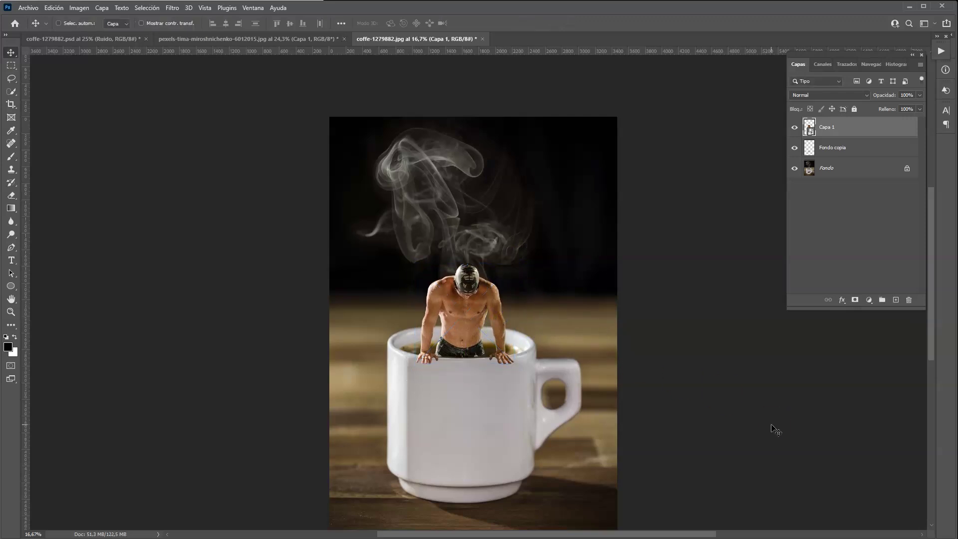
# Fine-tune the swimmer's position so his hands rest on the cup rim.
pyautogui.hotkey('ctrl', '+')
pyautogui.hotkey('ctrl', '+')
pyautogui.hotkey('ctrl', '+')
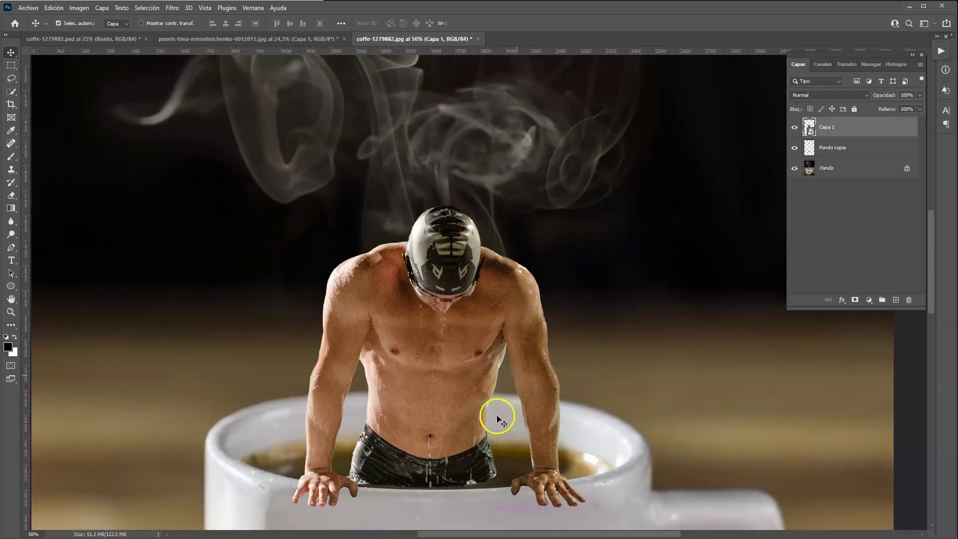
pyautogui.moveTo(471, 442); pyautogui.dragTo(471, 443)
pyautogui.moveTo(468, 440); pyautogui.dragTo(470, 449)
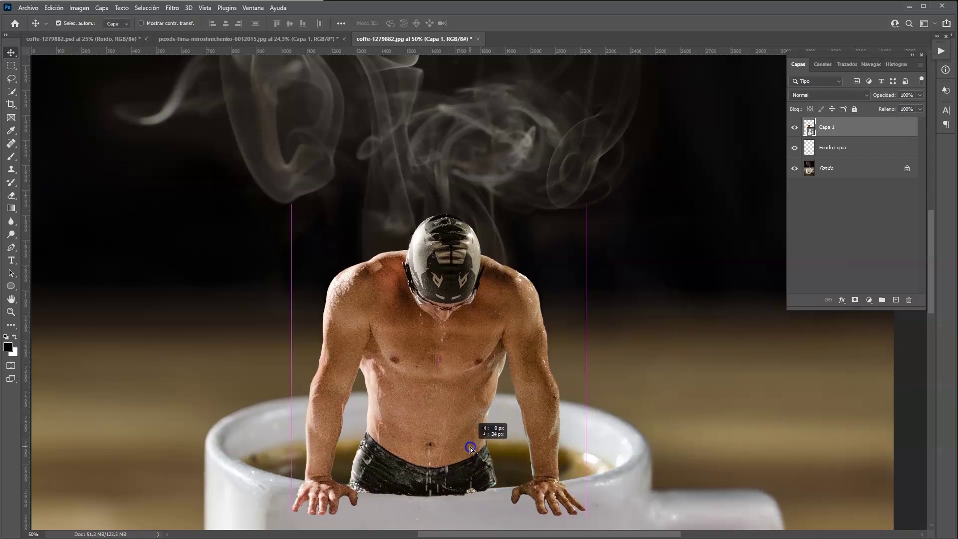
pyautogui.moveTo(473, 448); pyautogui.dragTo(471, 437)
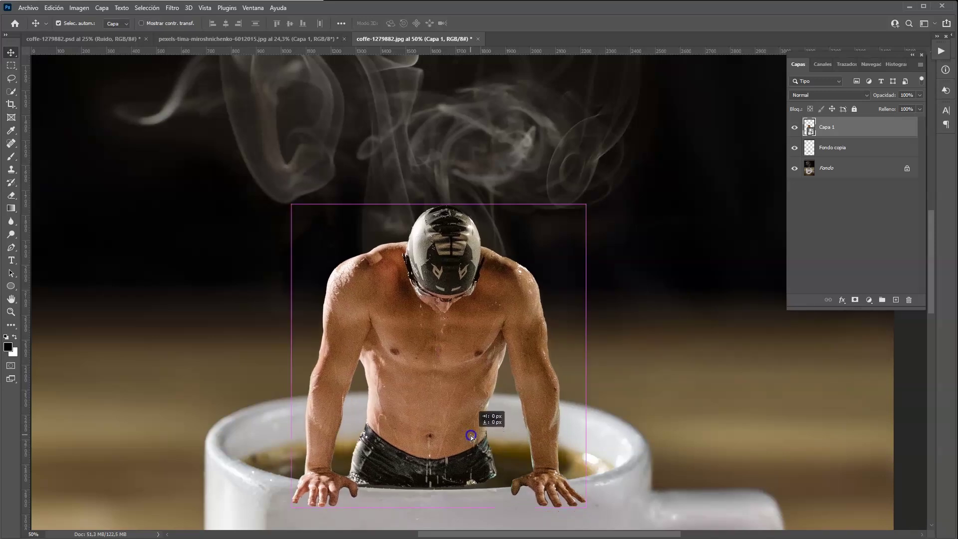
pyautogui.moveTo(471, 437); pyautogui.dragTo(470, 436)
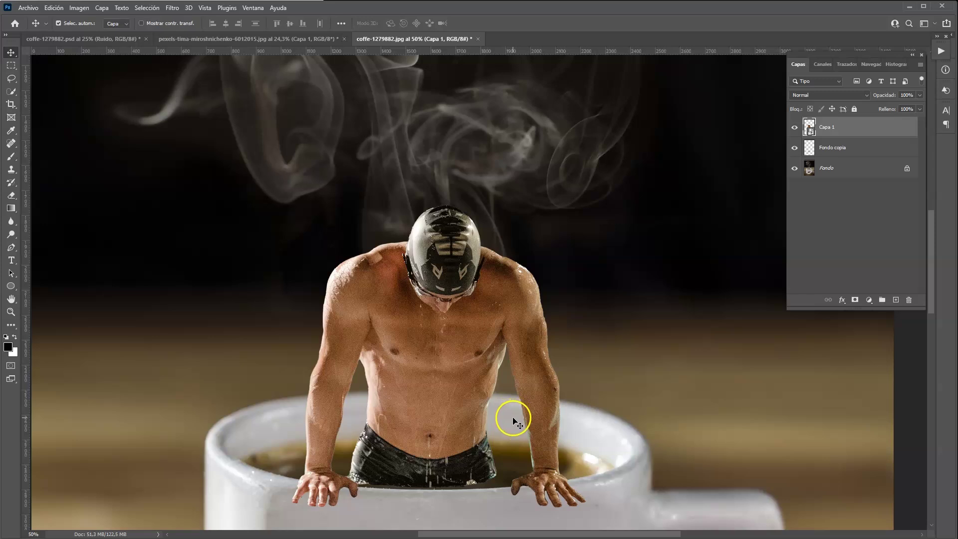
# Lasso the gap under the swimmer's shorts along the mug rim at 100% zoom.
pyautogui.click(12, 79)
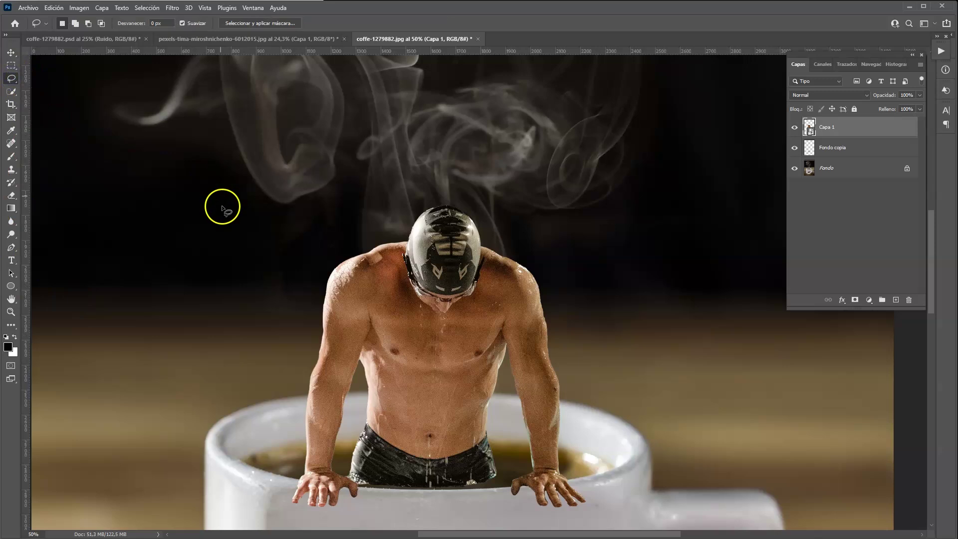
pyautogui.hotkey('ctrl', '+')
pyautogui.hotkey('ctrl', '+')
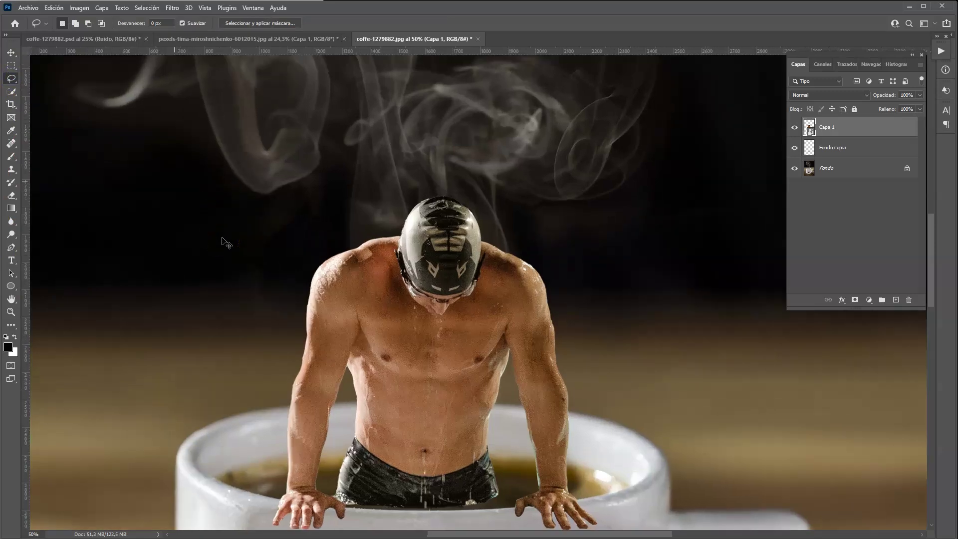
pyautogui.scroll(-5, 221, 237)
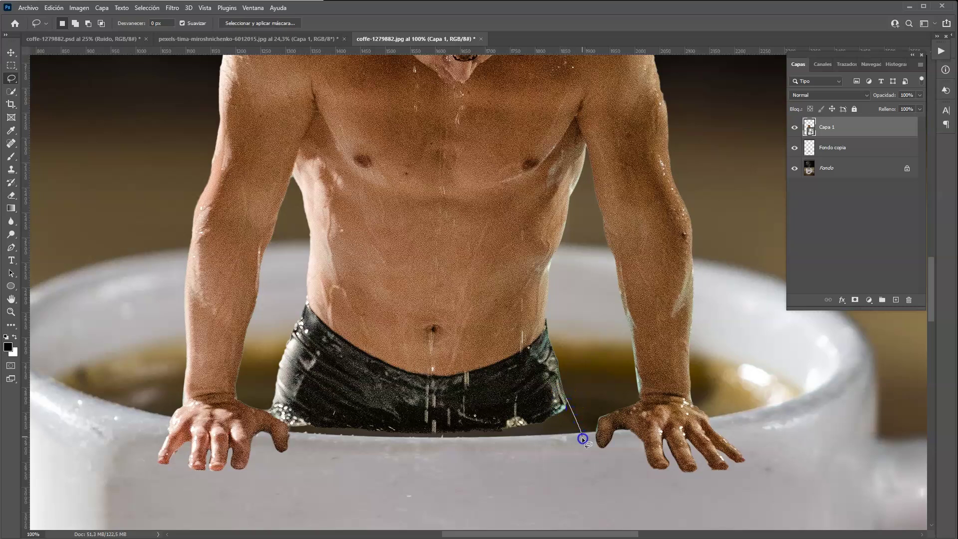
pyautogui.moveTo(581, 441)
pyautogui.mouseDown()
pyautogui.moveTo(296, 441)
pyautogui.moveTo(565, 399)
pyautogui.mouseUp()
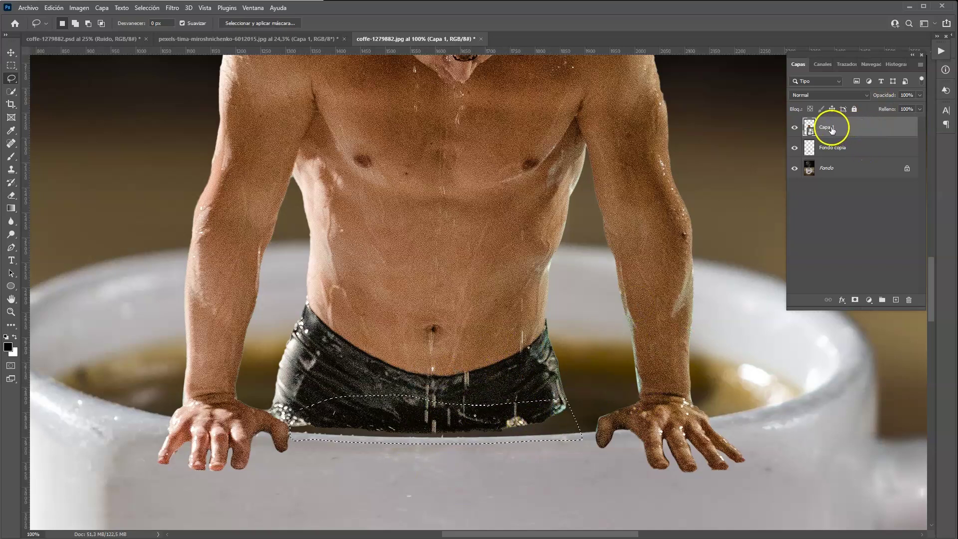
# Rename the swimmer layer 'nadador' and add a new empty layer above it.
pyautogui.write('na')
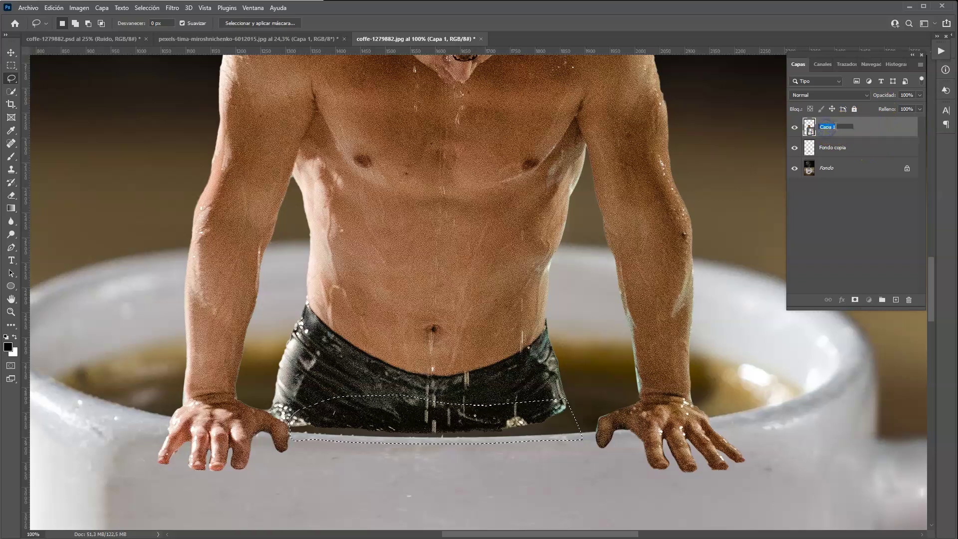
pyautogui.write('dador')
pyautogui.press('Return')
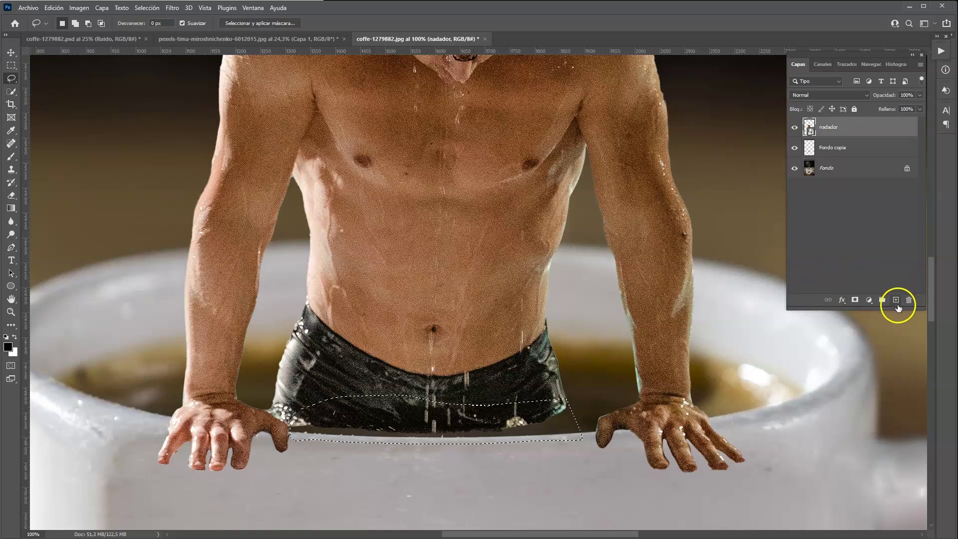
pyautogui.click(896, 302)
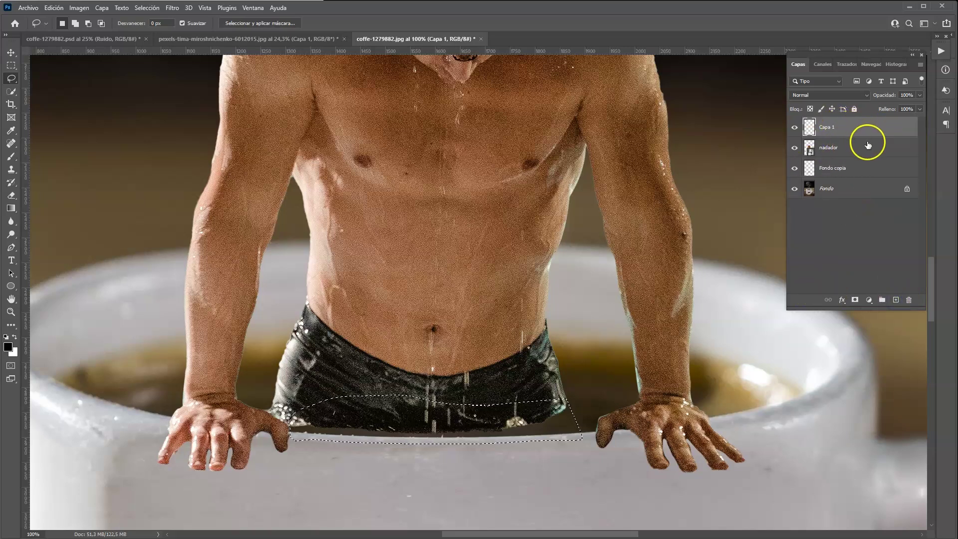
# Clone Stamp shorts texture into the outlined gap on the new layer.
pyautogui.click(11, 169)
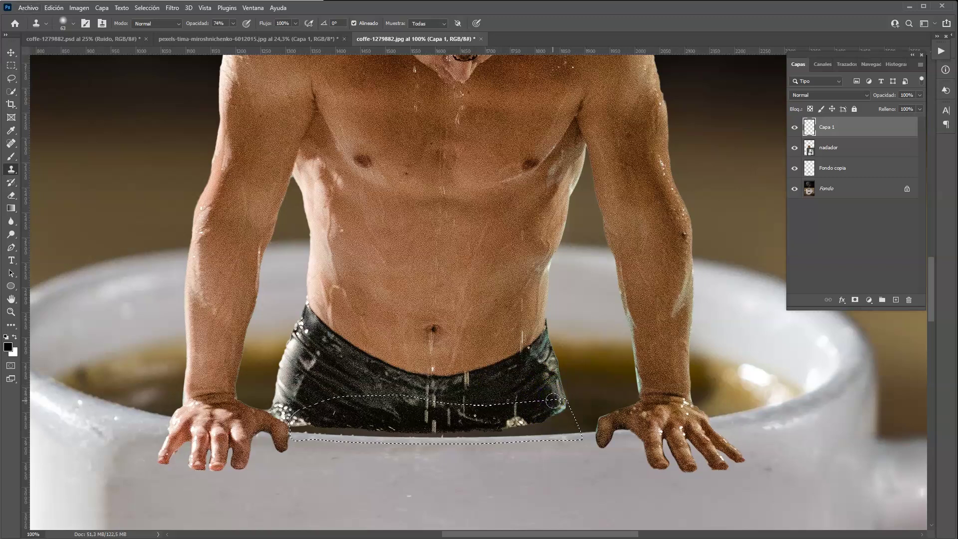
pyautogui.moveTo(549, 400); pyautogui.dragTo(567, 428)
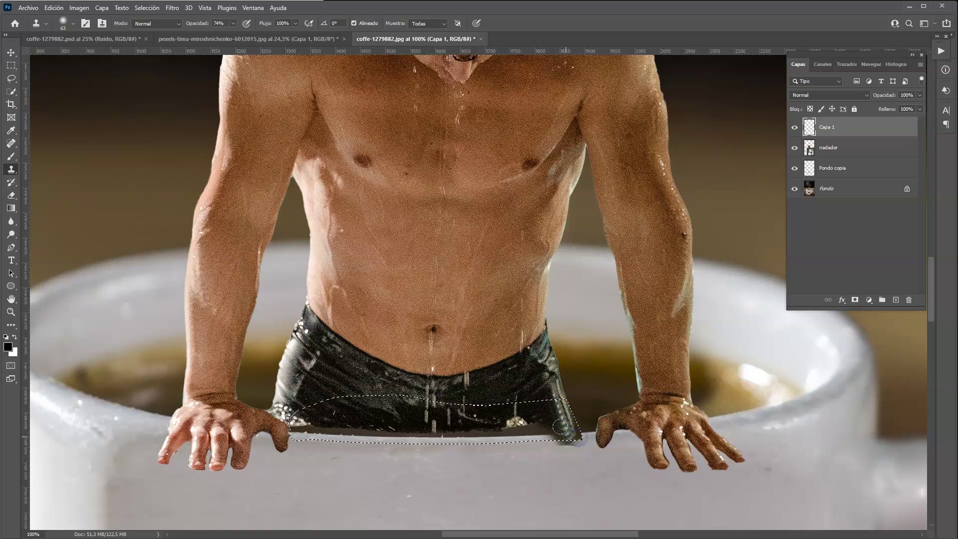
pyautogui.keyDown('alt'); pyautogui.click(487, 498); pyautogui.keyUp('alt')
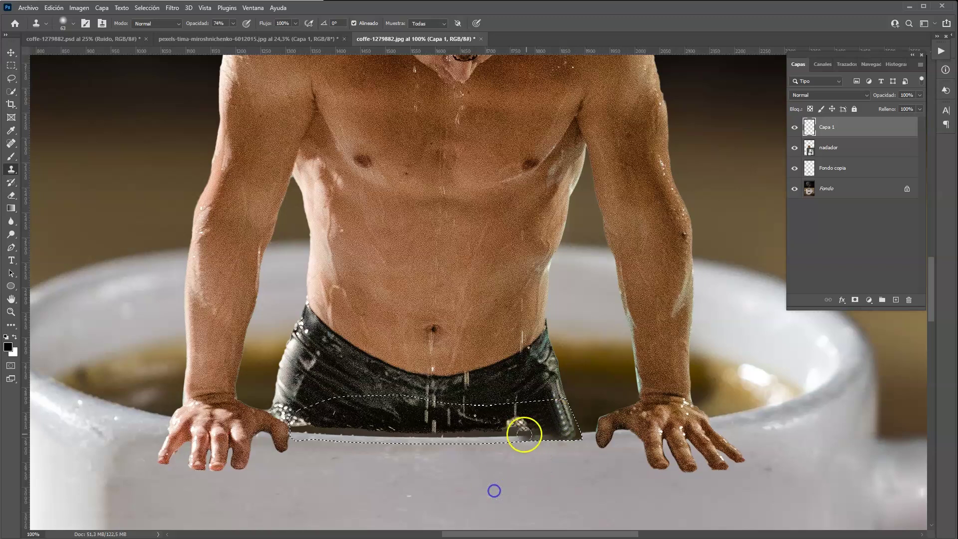
pyautogui.moveTo(583, 413)
pyautogui.mouseDown()
pyautogui.moveTo(542, 415)
pyautogui.moveTo(542, 432)
pyautogui.moveTo(531, 398)
pyautogui.mouseUp()
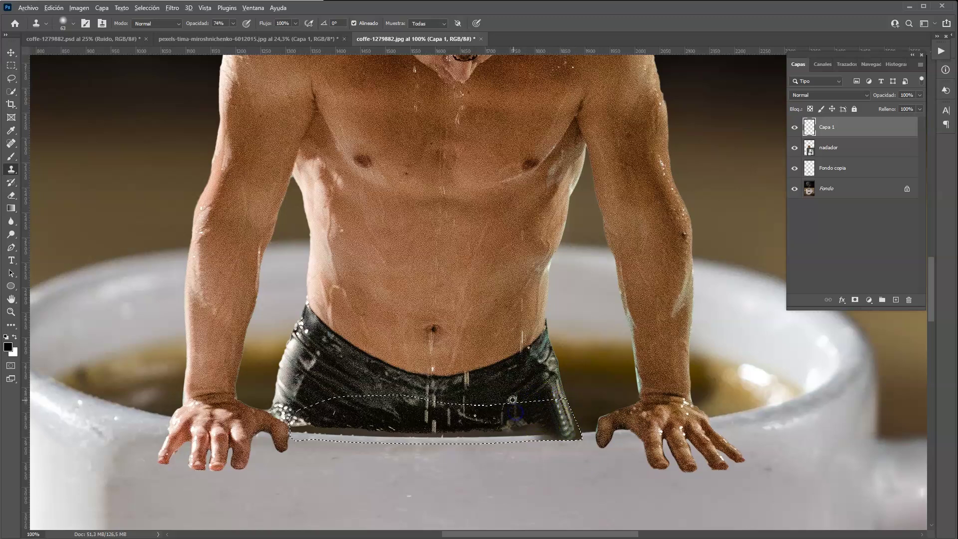
pyautogui.moveTo(497, 398)
pyautogui.mouseDown()
pyautogui.moveTo(523, 417)
pyautogui.moveTo(526, 406)
pyautogui.mouseUp()
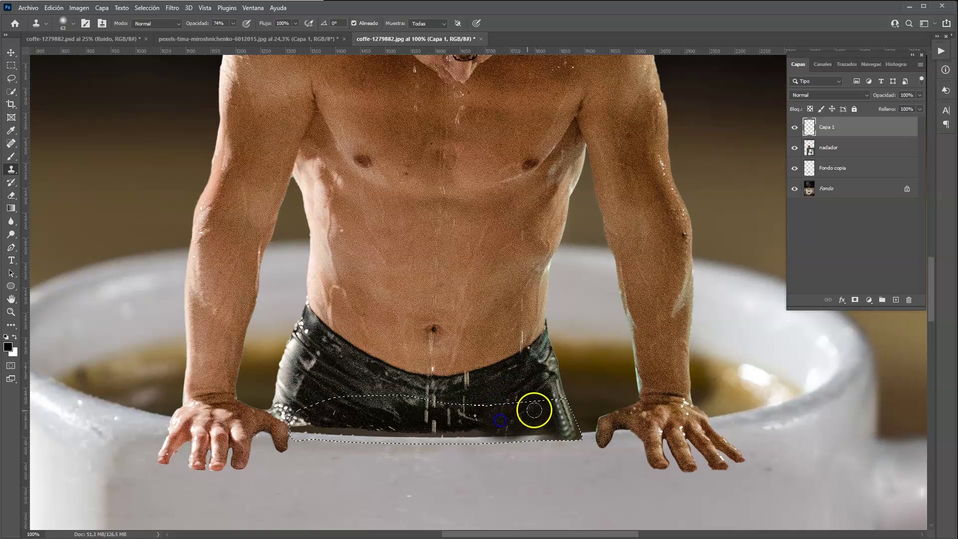
pyautogui.moveTo(344, 402)
pyautogui.mouseDown()
pyautogui.moveTo(352, 407)
pyautogui.moveTo(343, 439)
pyautogui.moveTo(340, 410)
pyautogui.moveTo(323, 427)
pyautogui.moveTo(375, 417)
pyautogui.moveTo(382, 437)
pyautogui.moveTo(396, 430)
pyautogui.mouseUp()
pyautogui.click(367, 412)
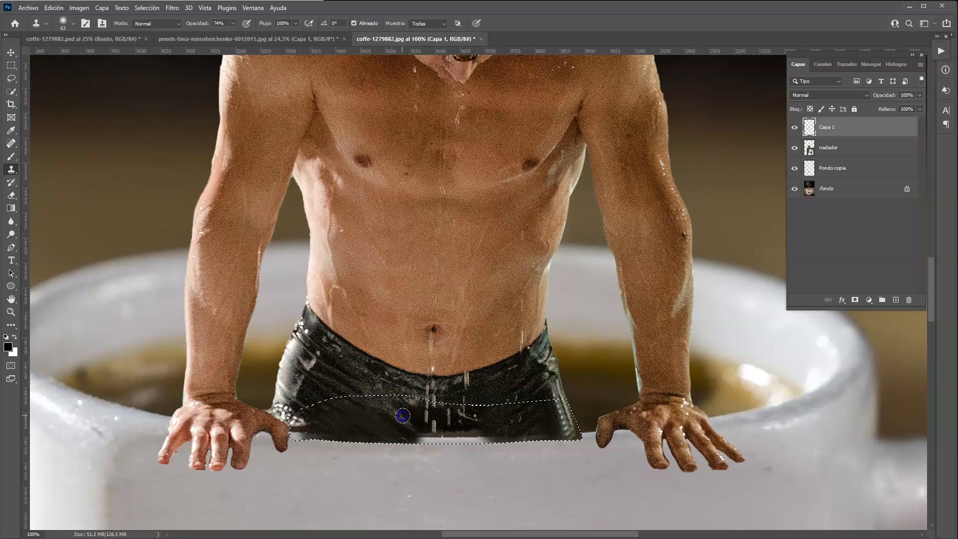
pyautogui.moveTo(318, 424)
pyautogui.mouseDown()
pyautogui.moveTo(299, 425)
pyautogui.moveTo(418, 417)
pyautogui.mouseUp()
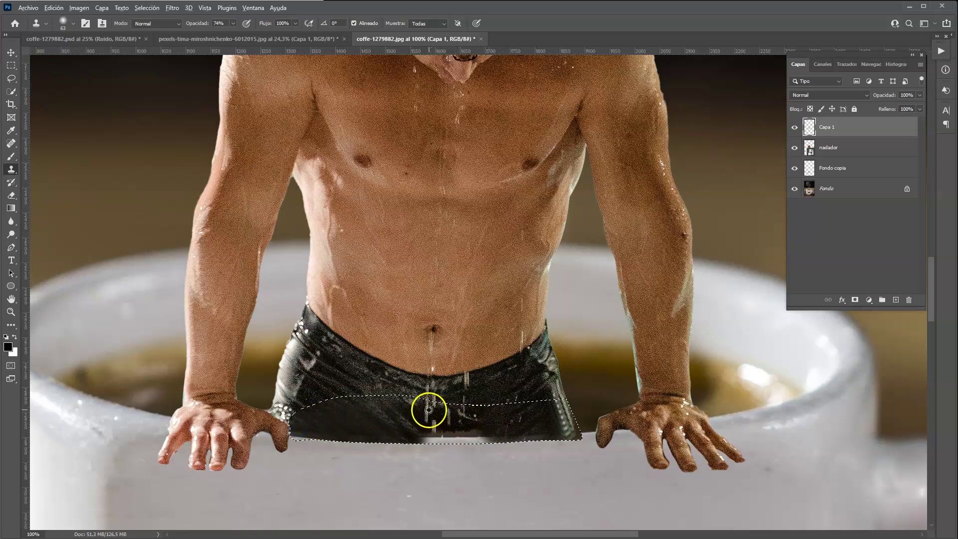
# Patch the crotch, bottom edge and light spots of the shorts with cloned texture.
pyautogui.click(447, 410)
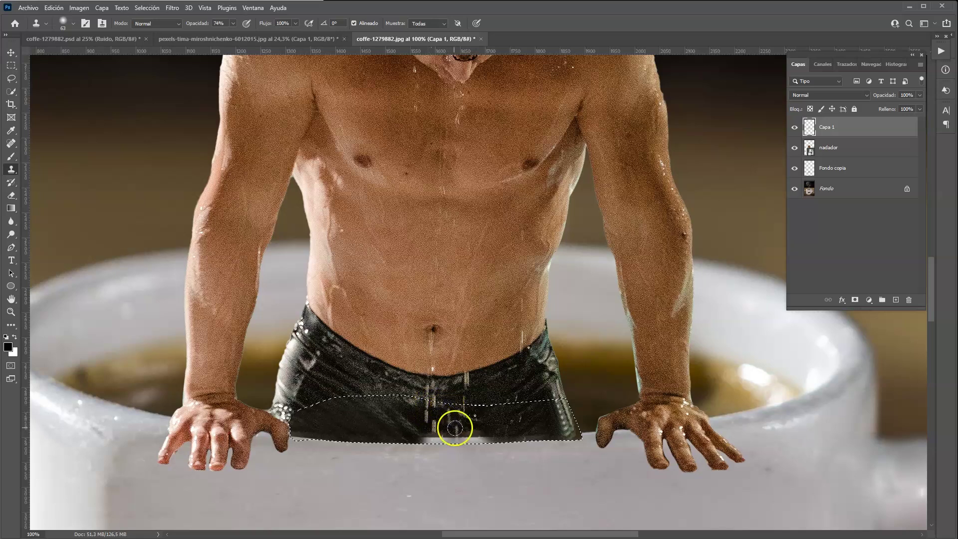
pyautogui.click(458, 440)
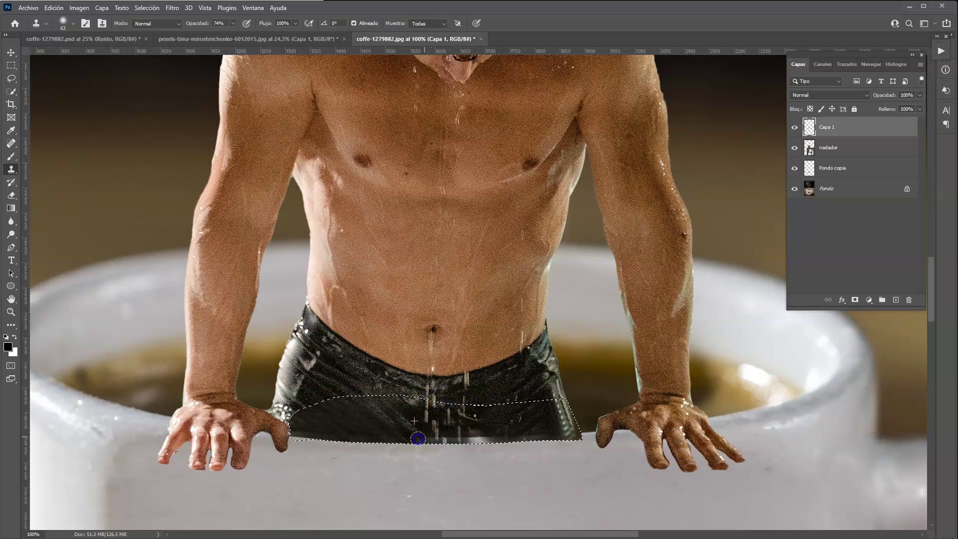
pyautogui.click(452, 438)
pyautogui.click(513, 433)
pyautogui.click(447, 441)
pyautogui.click(505, 423)
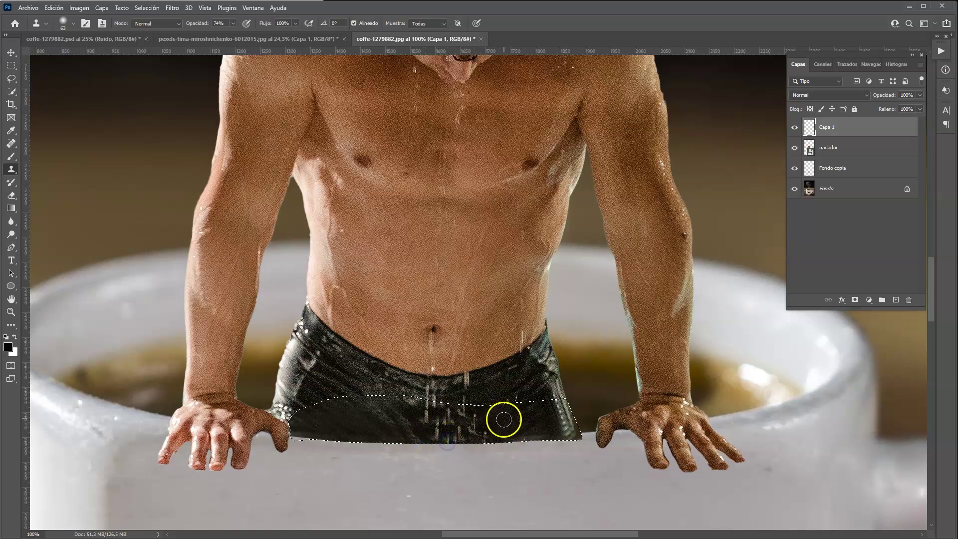
pyautogui.click(486, 436)
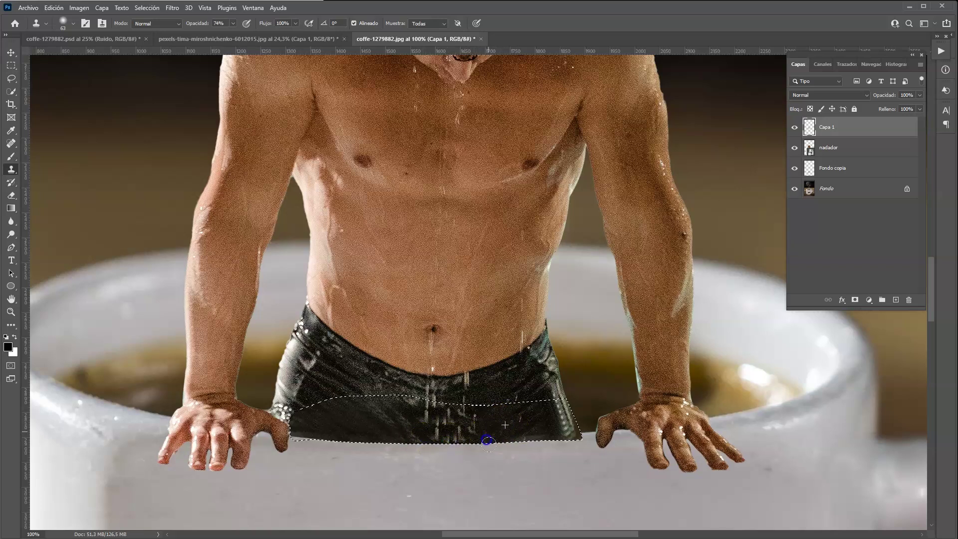
pyautogui.click(479, 430)
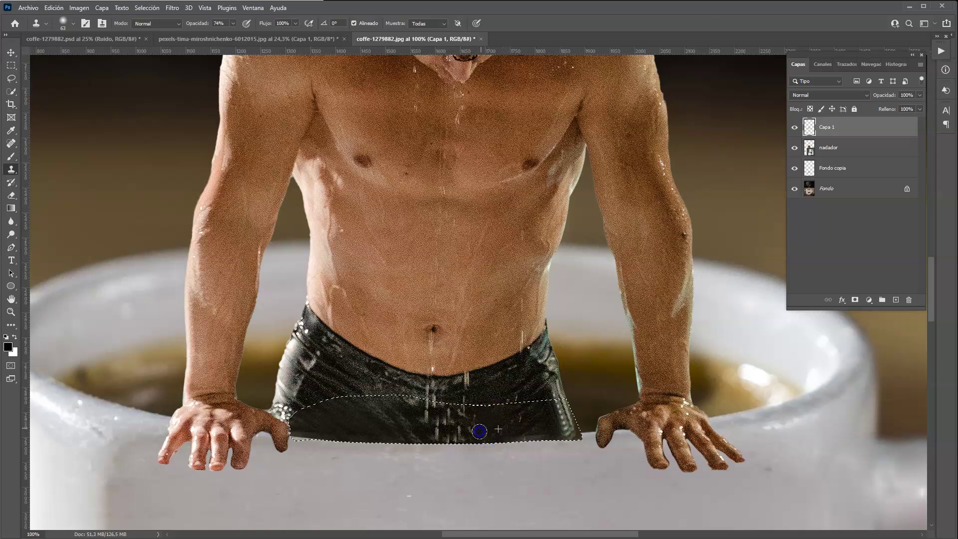
pyautogui.click(518, 417)
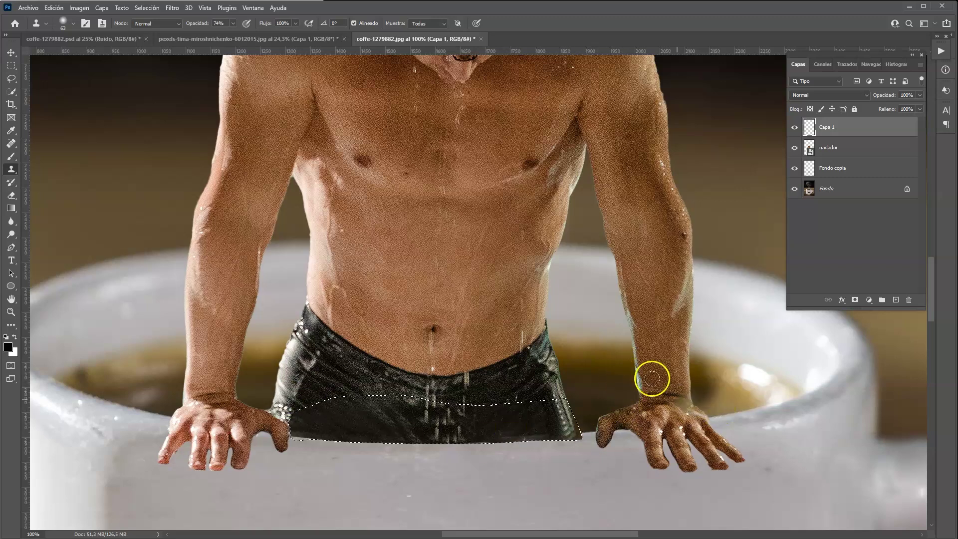
# Deselect and toggle the patch layer to compare the result.
pyautogui.hotkey('ctrl', 'd')
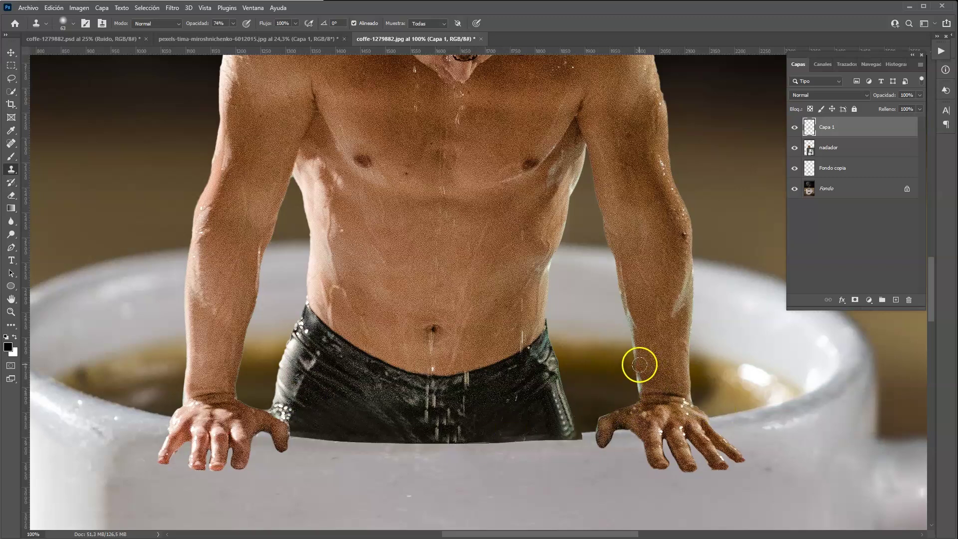
pyautogui.click(796, 129)
pyautogui.click(795, 128)
# Rename the patch layer Capa 1 to 'bañador', then hide both bañador and nadador.
pyautogui.click(831, 126)
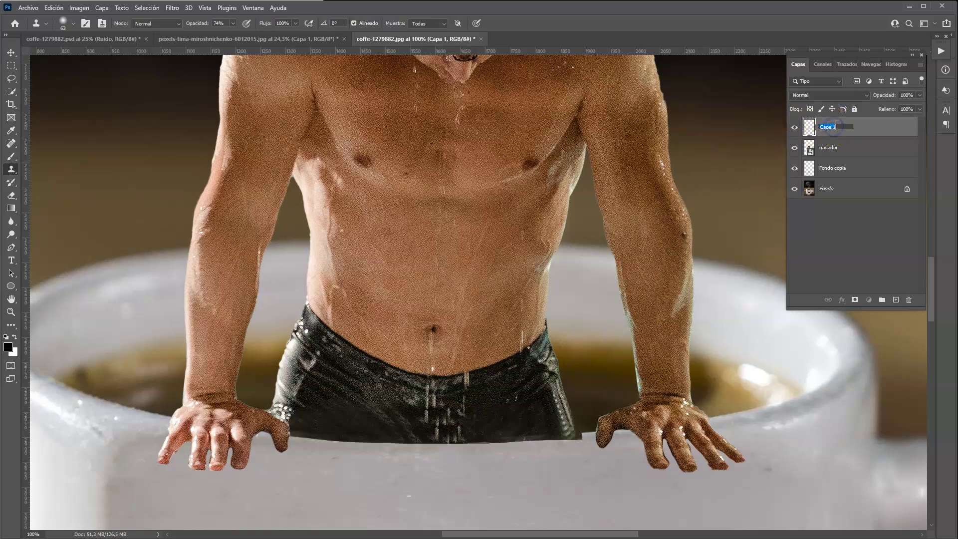
pyautogui.write('bañador')
pyautogui.press('Return')
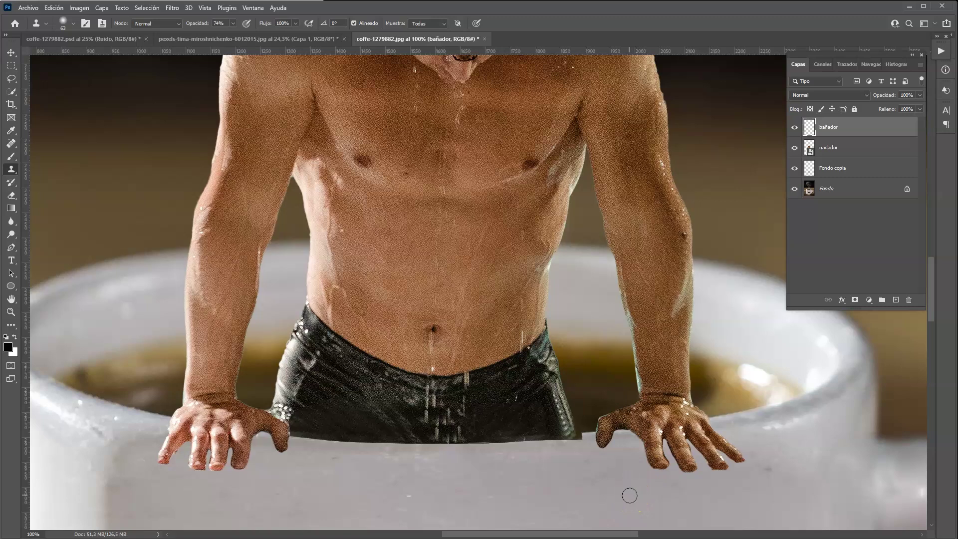
pyautogui.click(793, 128)
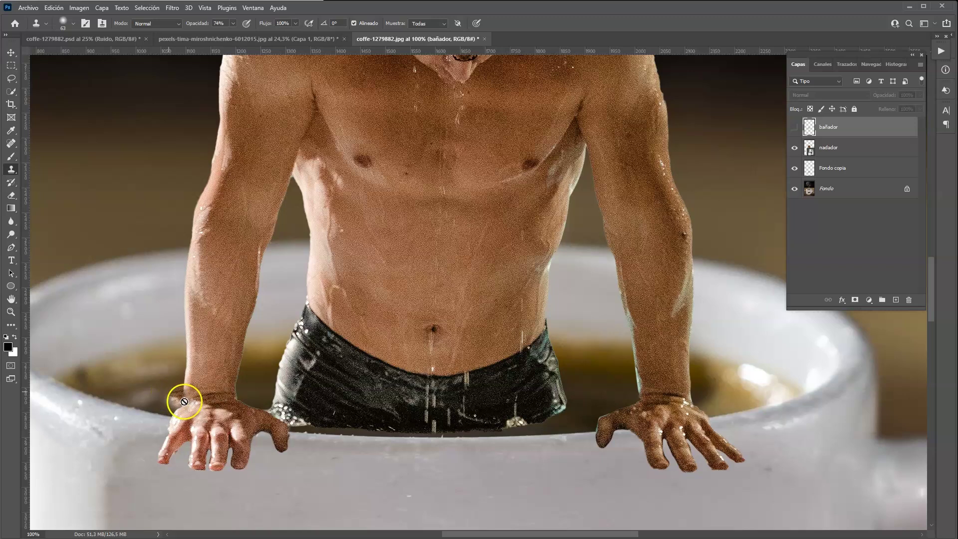
pyautogui.click(795, 148)
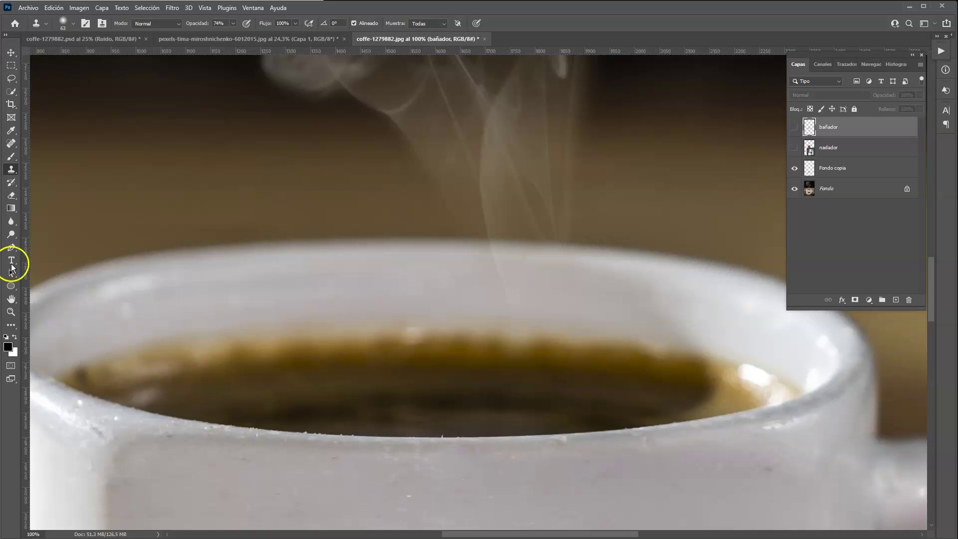
# With the Pen tool in path mode, trace a curved path along the cup's front rim.
pyautogui.click(11, 247)
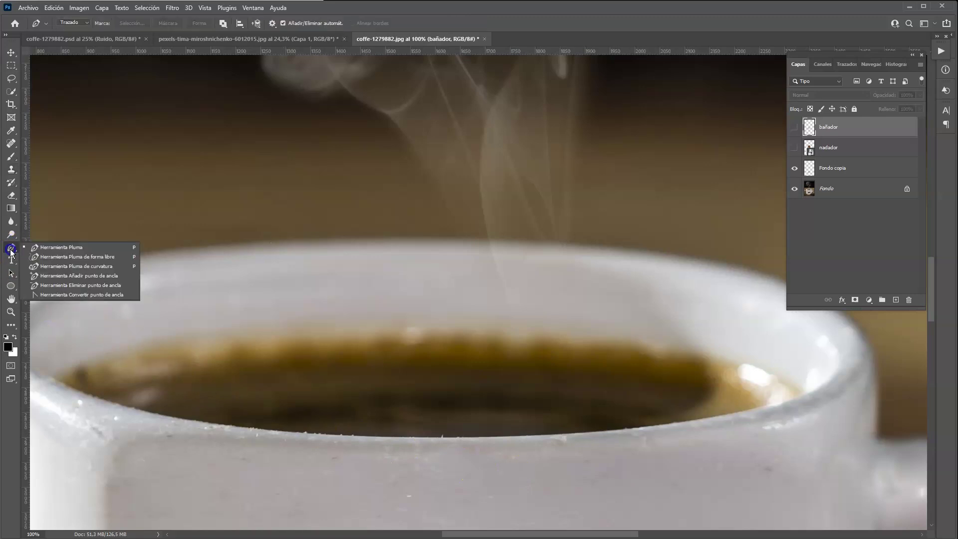
pyautogui.click(42, 248)
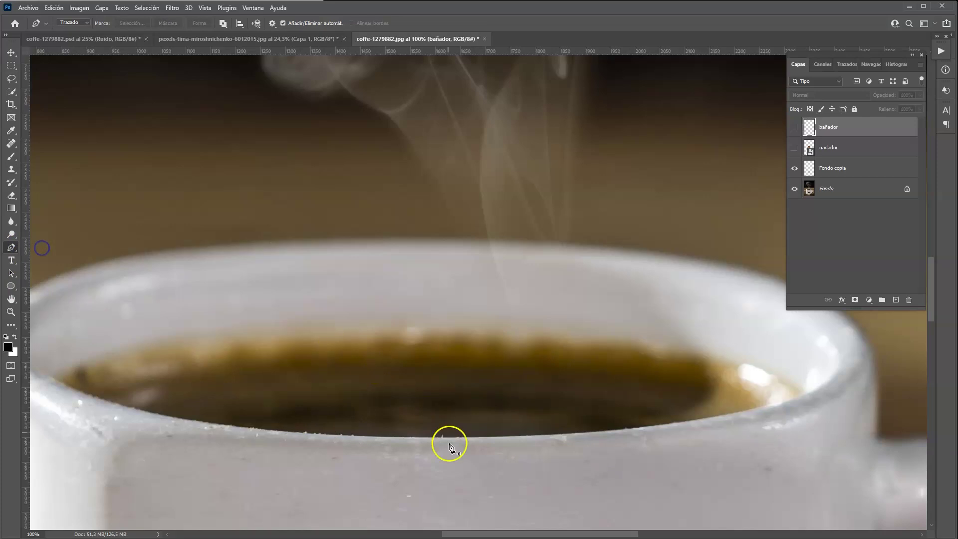
pyautogui.click(220, 425)
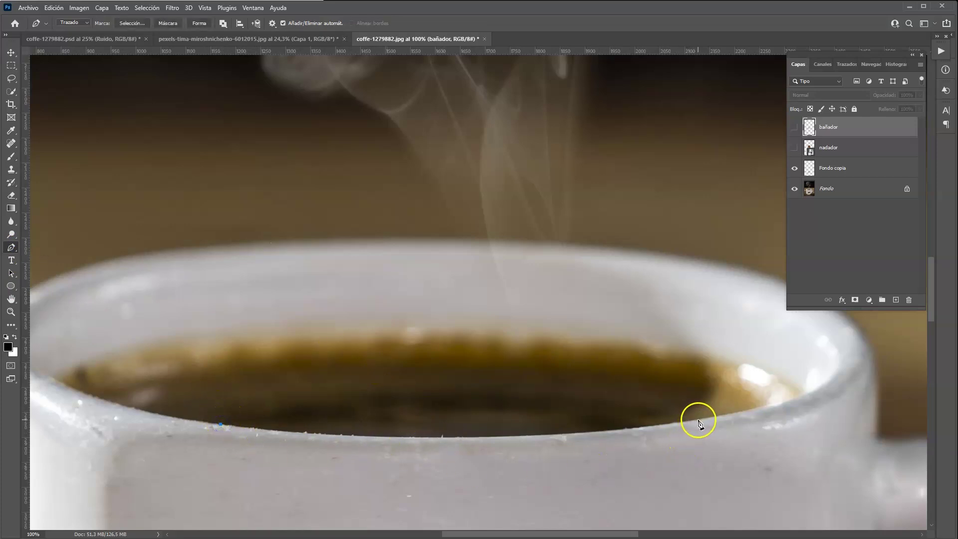
pyautogui.moveTo(698, 420); pyautogui.dragTo(859, 385)
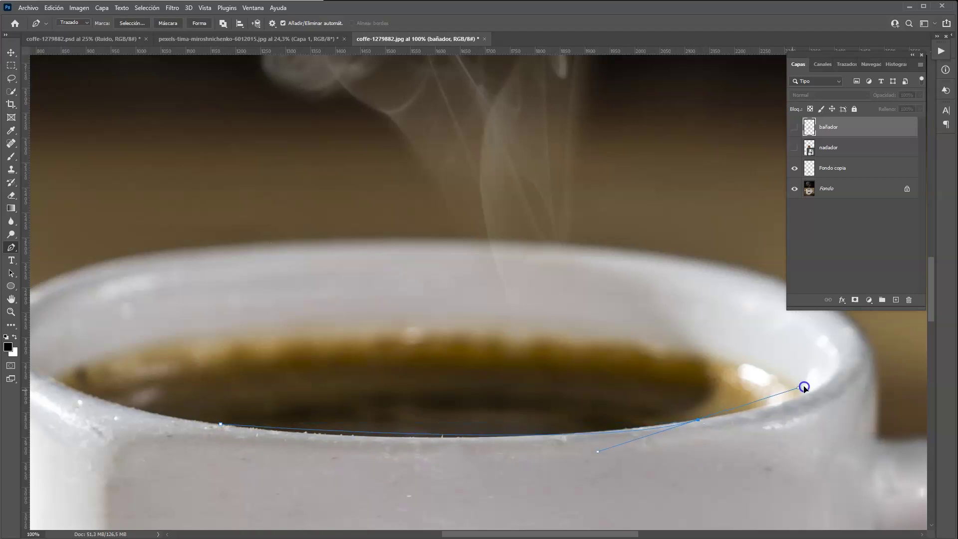
pyautogui.moveTo(859, 386); pyautogui.dragTo(918, 381)
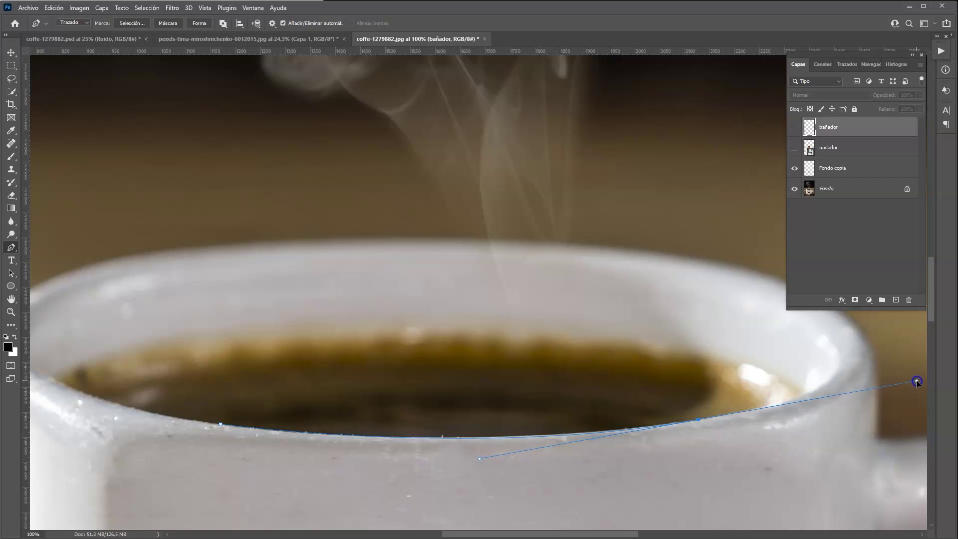
pyautogui.moveTo(917, 384); pyautogui.dragTo(915, 397)
# Close the path across the cup front and convert it to a 0.2-pixel-feathered selection.
pyautogui.moveTo(773, 465); pyautogui.dragTo(304, 522)
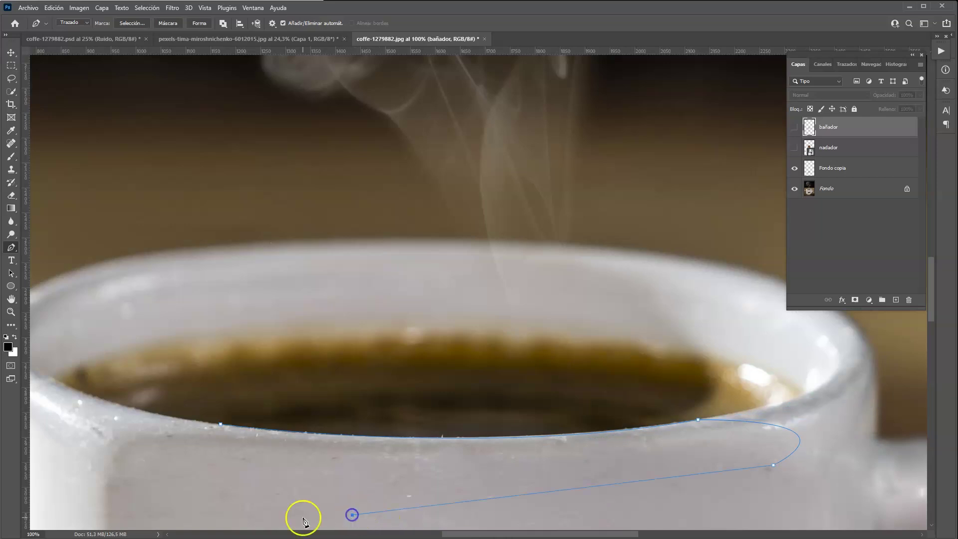
pyautogui.click(89, 493)
pyautogui.click(140, 434)
pyautogui.click(220, 424)
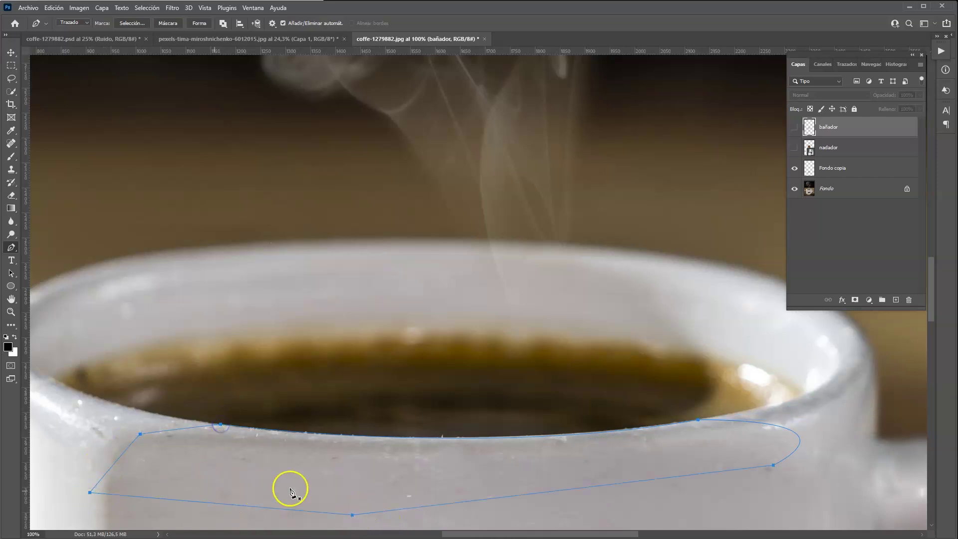
pyautogui.click(143, 24)
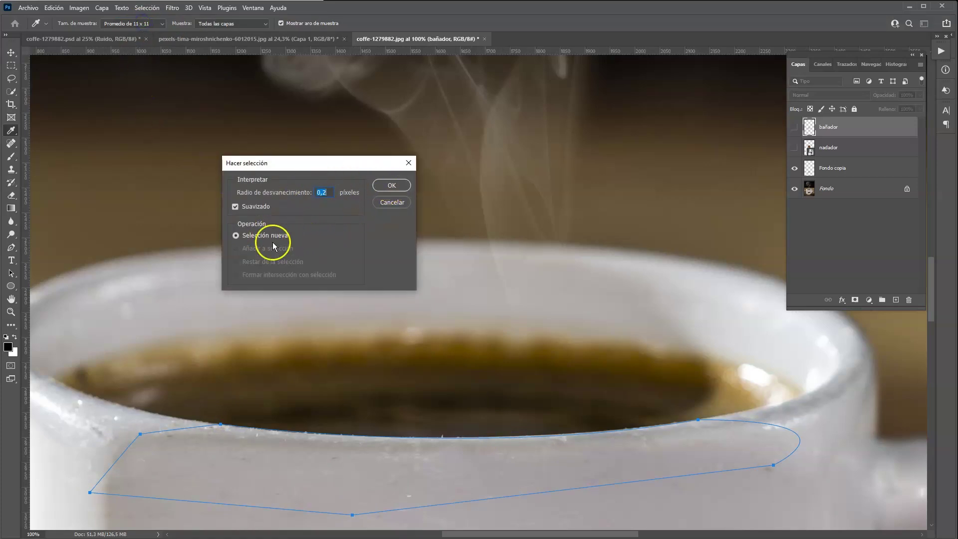
pyautogui.click(392, 186)
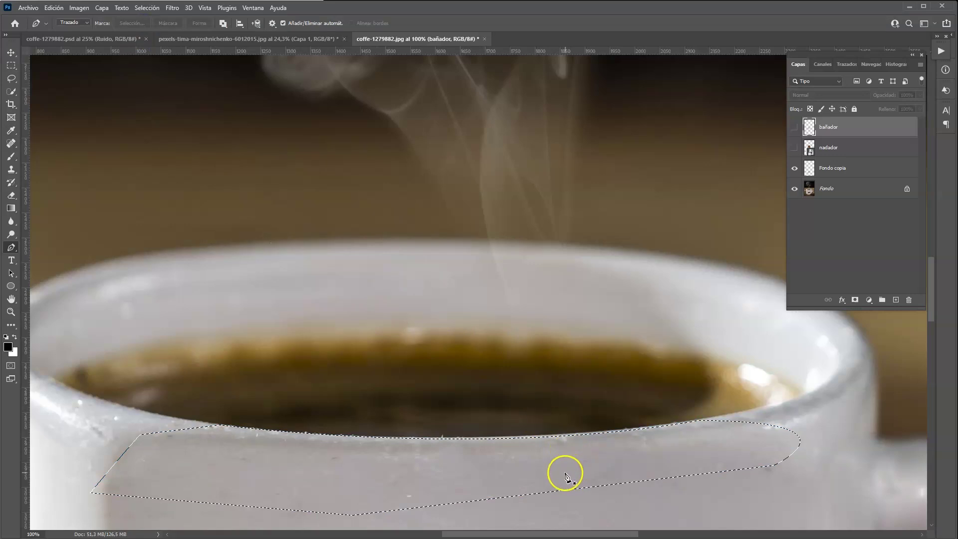
# Show nadador and bañador, give bañador an inverted rim mask, and give nadador a blank mask.
pyautogui.click(794, 148)
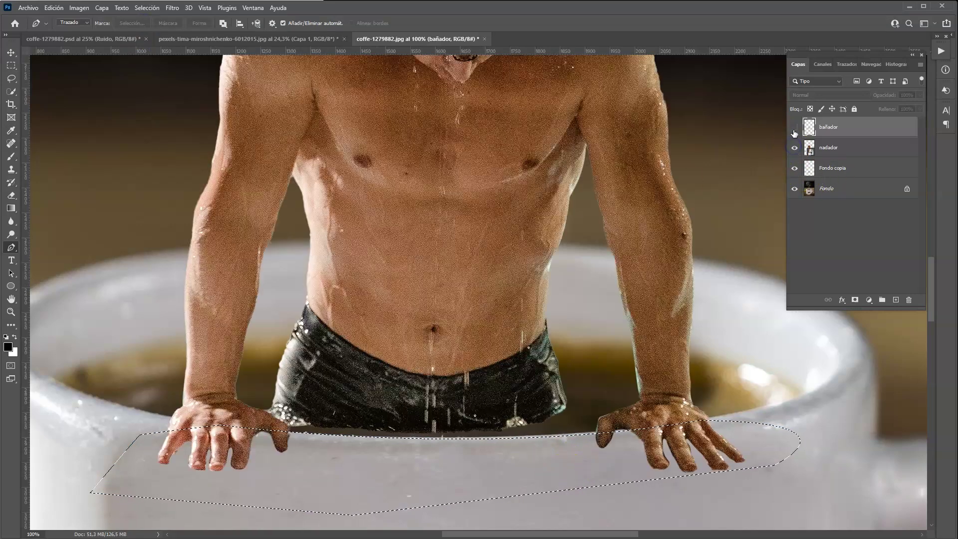
pyautogui.click(794, 132)
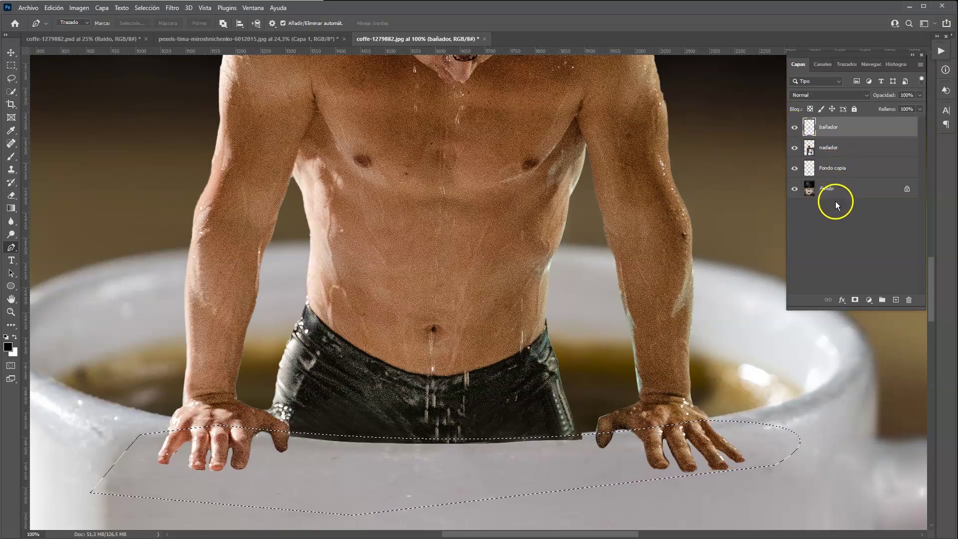
pyautogui.click(849, 132)
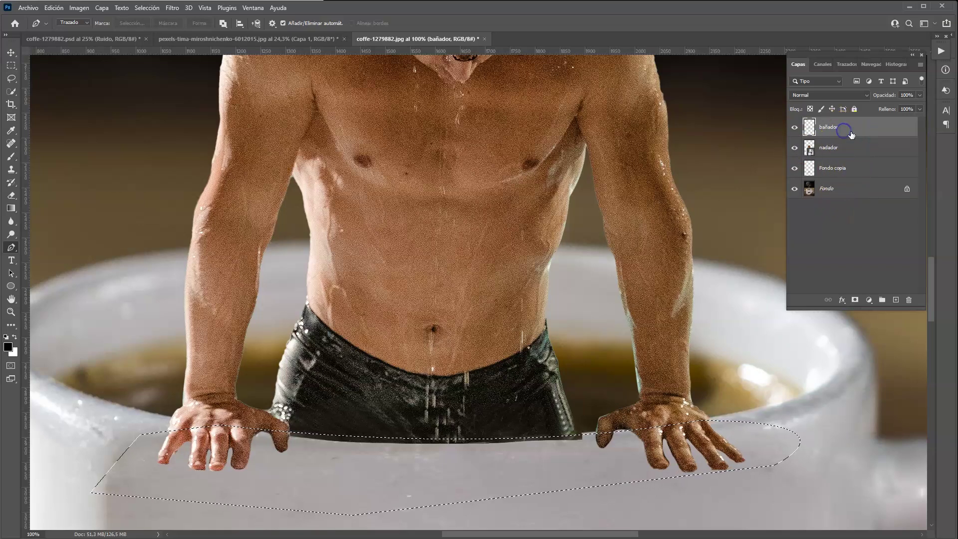
pyautogui.click(853, 300)
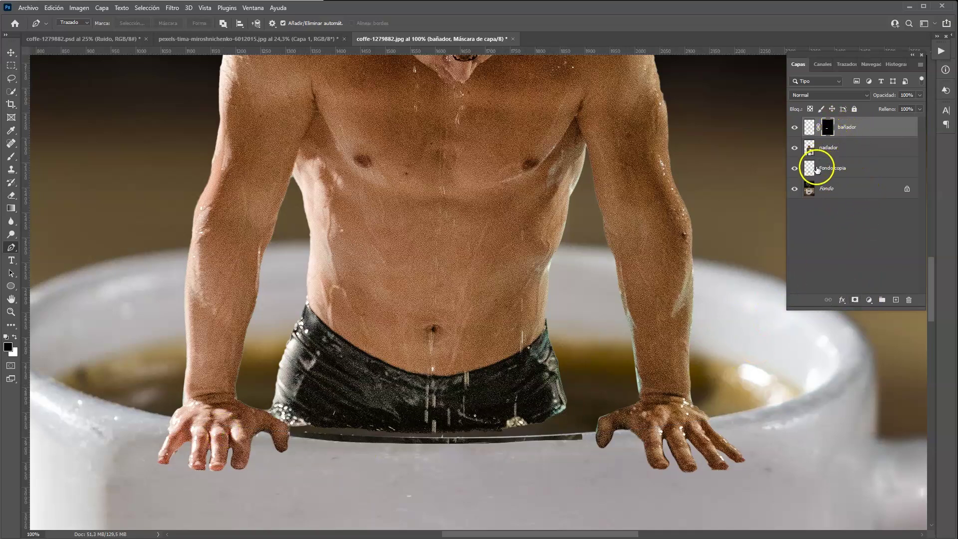
pyautogui.hotkey('ctrl', 'i')
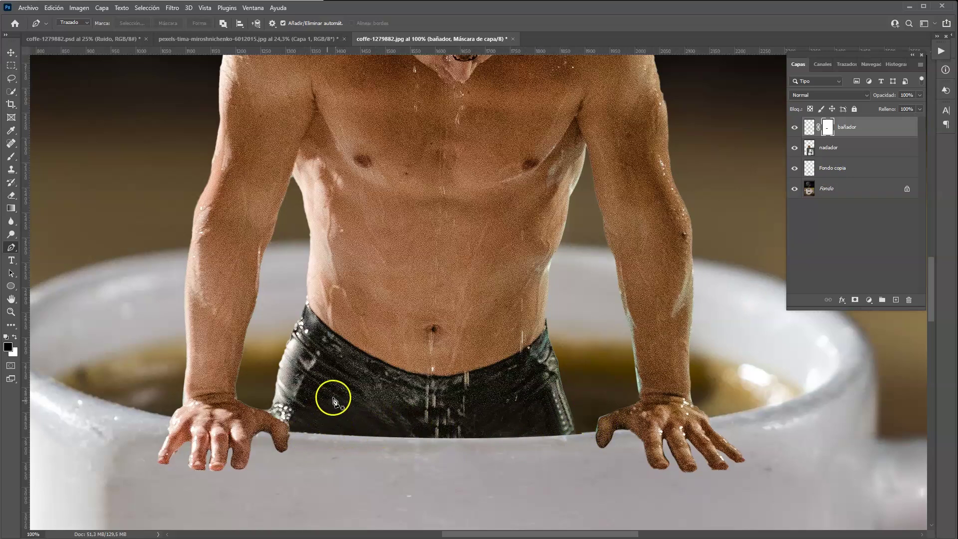
pyautogui.click(850, 149)
pyautogui.click(856, 300)
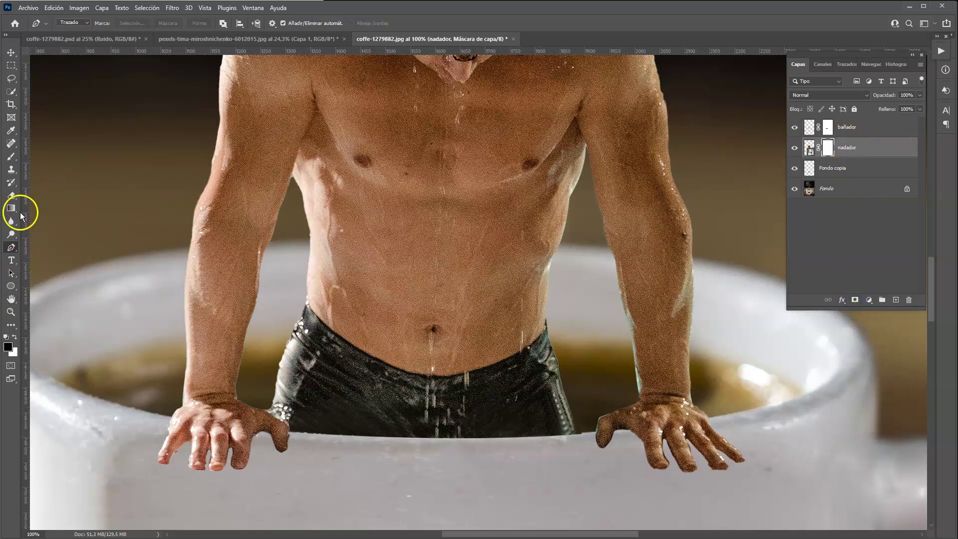
# Brush black on the nadador mask over both thumb tips so the rim covers them.
pyautogui.press('b')
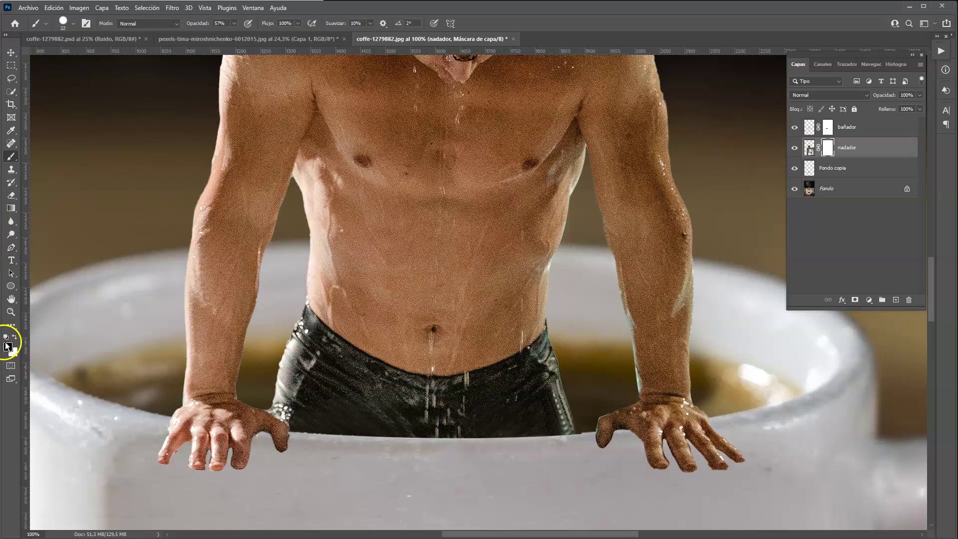
pyautogui.moveTo(280, 439); pyautogui.dragTo(289, 448)
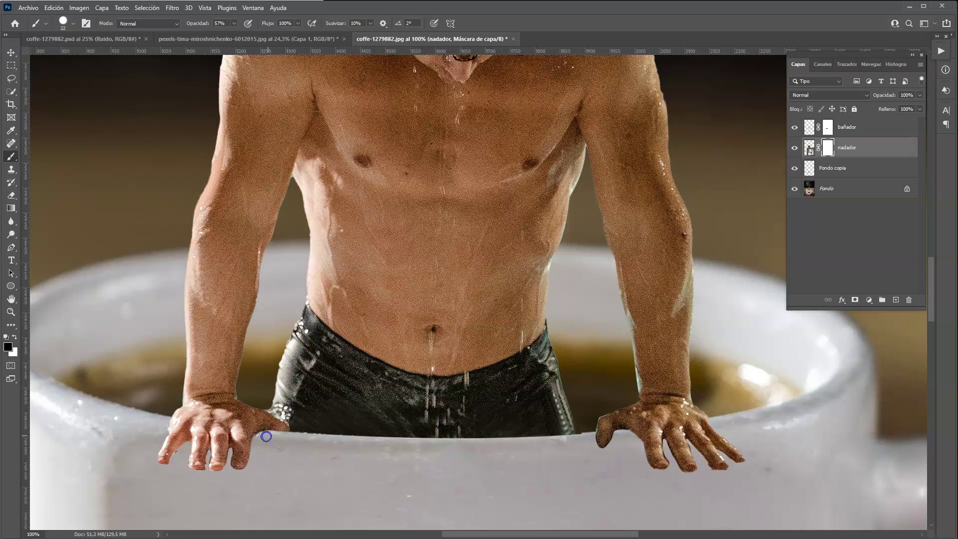
pyautogui.click(275, 441)
pyautogui.moveTo(603, 439); pyautogui.dragTo(615, 442)
pyautogui.hotkey('ctrl', '0')
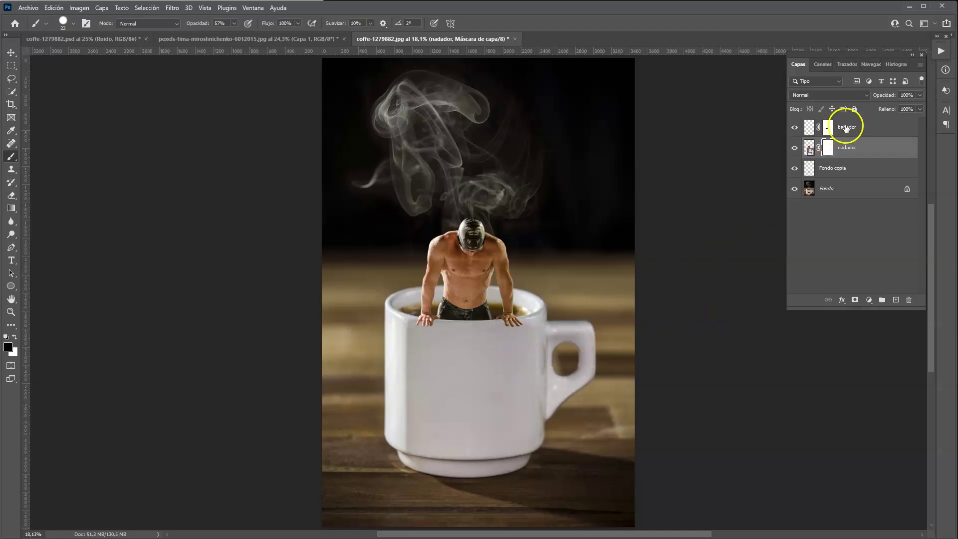
# With bañador selected, stamp all visible layers into a new merged layer, Capa 1.
pyautogui.click(876, 130)
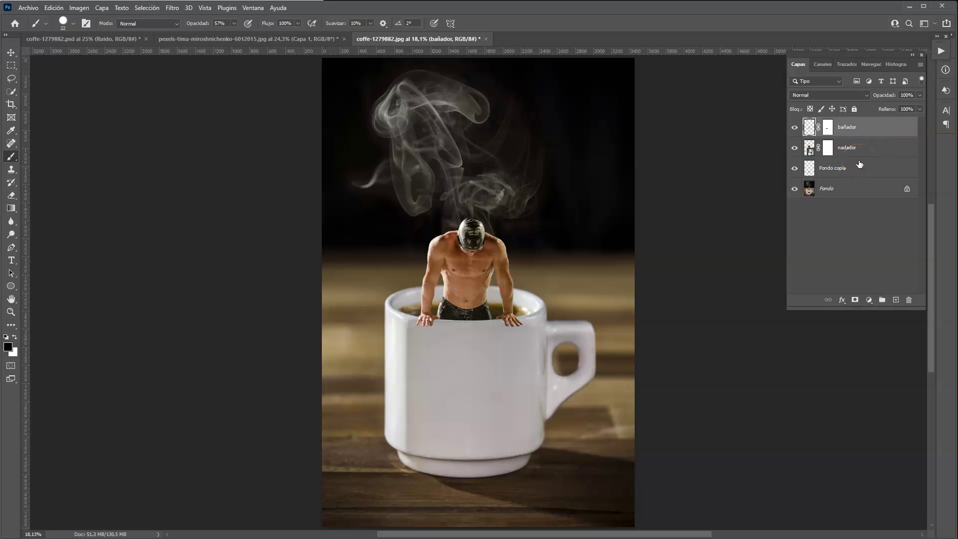
pyautogui.hotkey('ctrl', 'shift', 'alt', 'e')
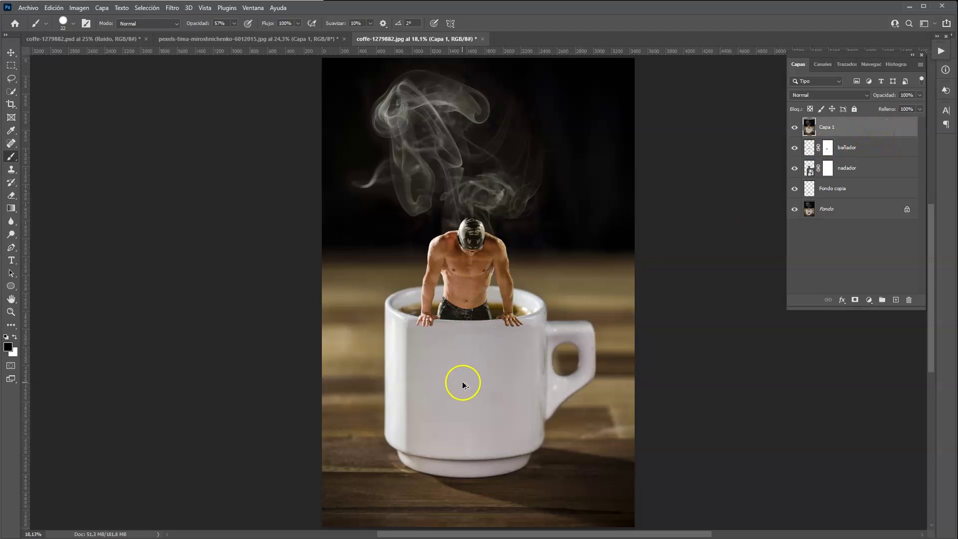
# At 100% zoom, Quick-select the swimmer's trunks.
pyautogui.hotkey('ctrl', '1')
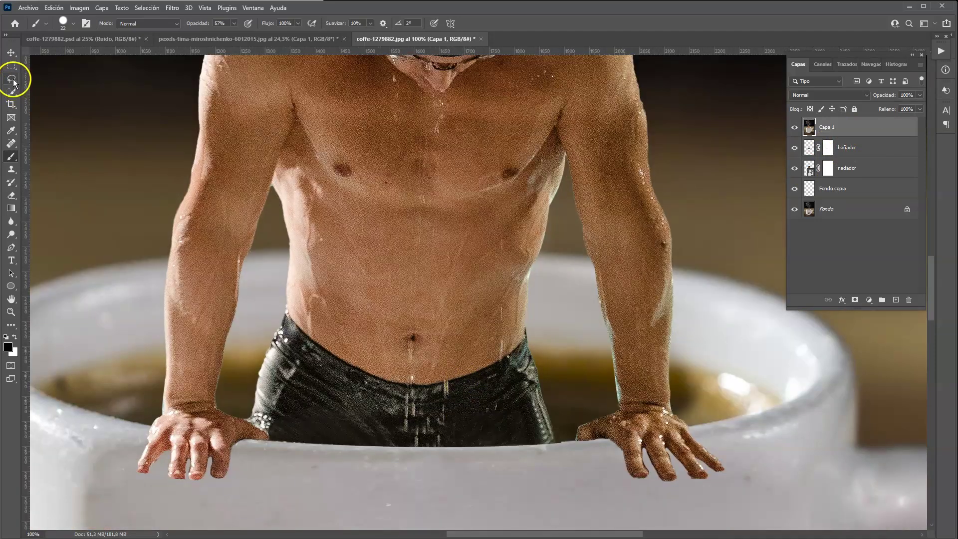
pyautogui.click(12, 92)
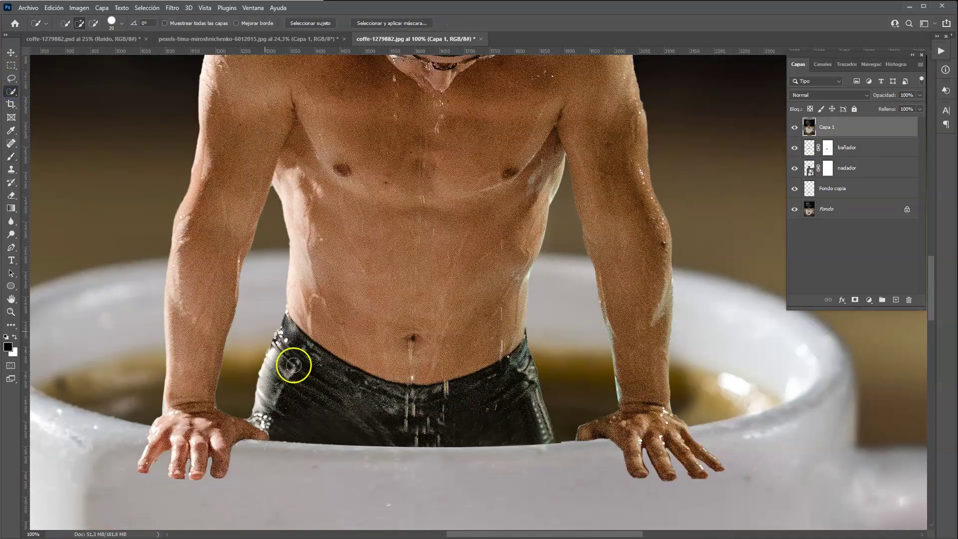
pyautogui.moveTo(354, 406); pyautogui.dragTo(530, 401)
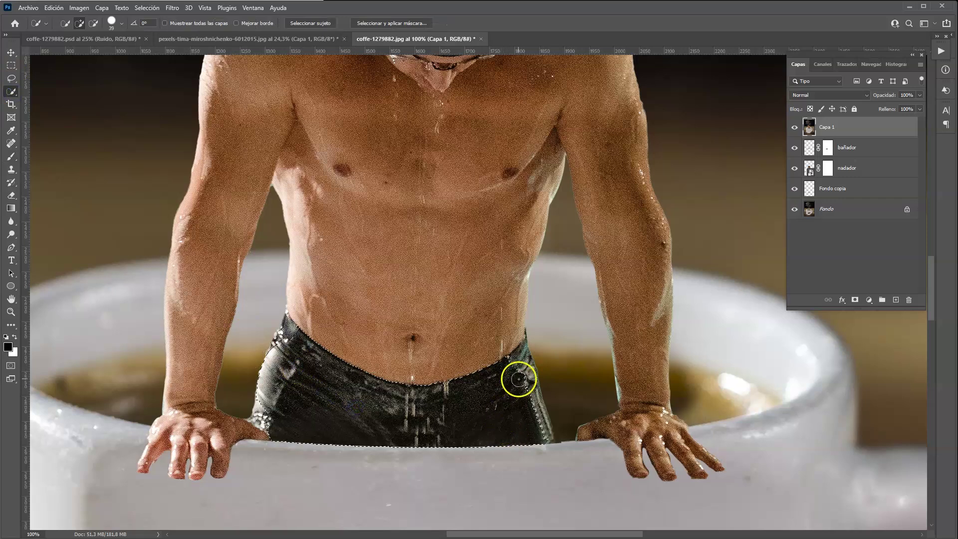
pyautogui.click(11, 78)
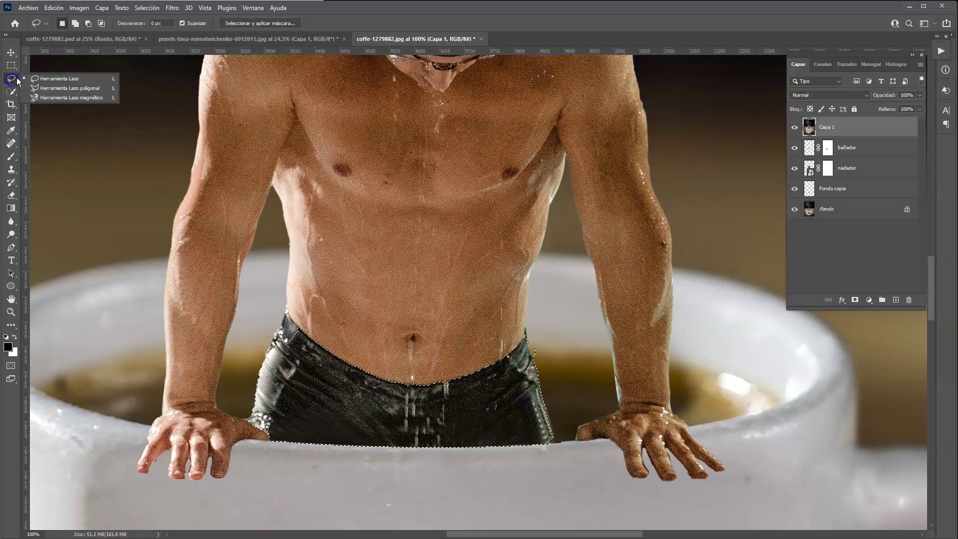
pyautogui.click(75, 78)
# Refine the trunk selection at the right hip with the Lasso, and delete the merged Capa 1.
pyautogui.moveTo(541, 351)
pyautogui.mouseDown()
pyautogui.moveTo(527, 338)
pyautogui.moveTo(535, 360)
pyautogui.mouseUp()
pyautogui.moveTo(541, 328); pyautogui.dragTo(543, 333)
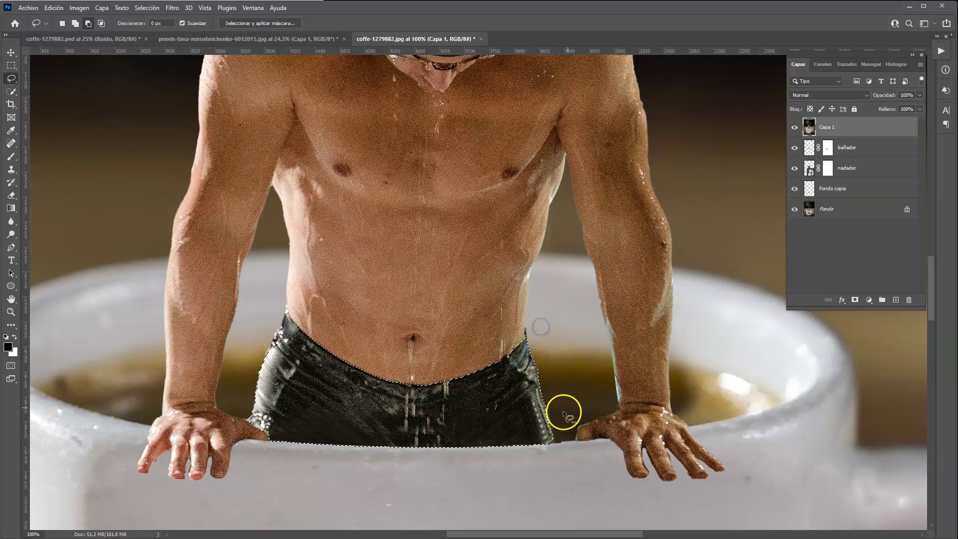
pyautogui.press('shift')
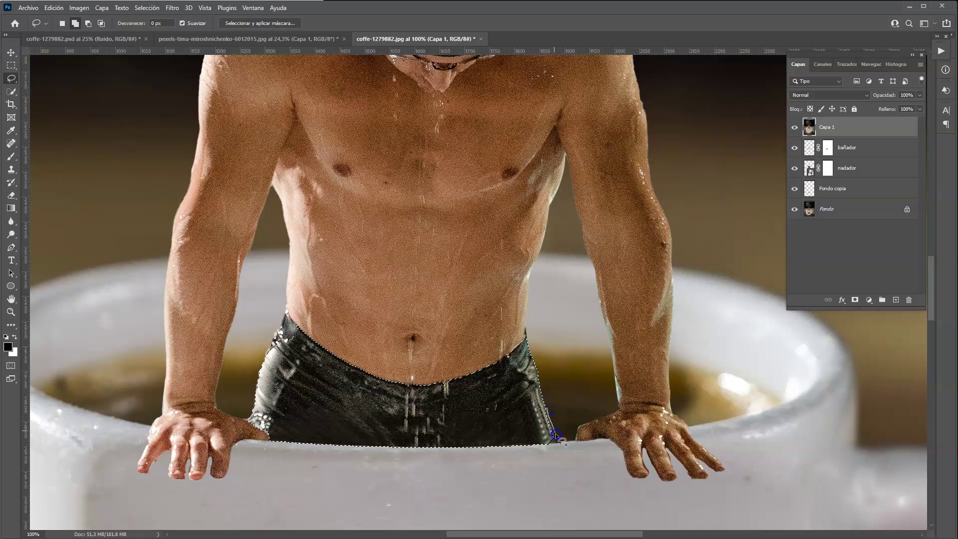
pyautogui.moveTo(558, 440); pyautogui.dragTo(556, 442)
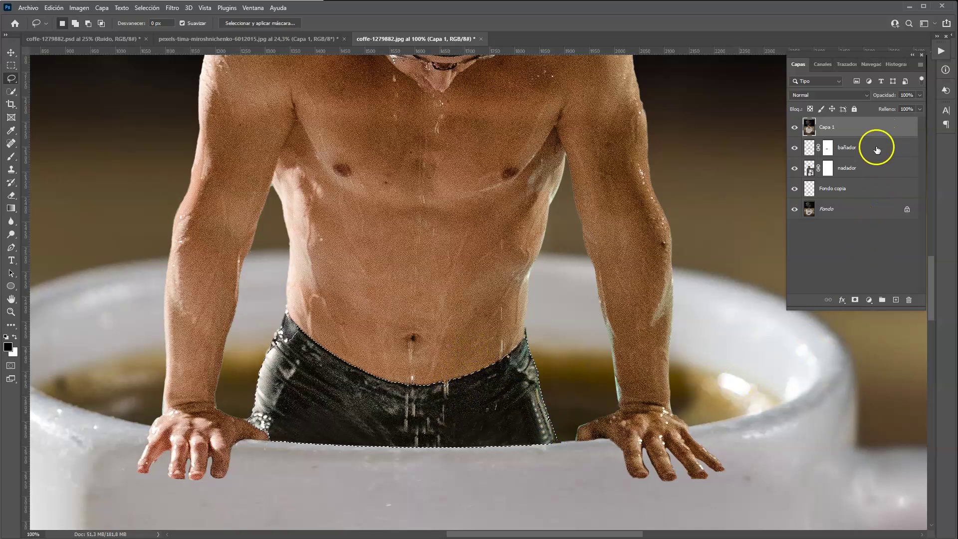
pyautogui.moveTo(883, 126); pyautogui.dragTo(909, 300)
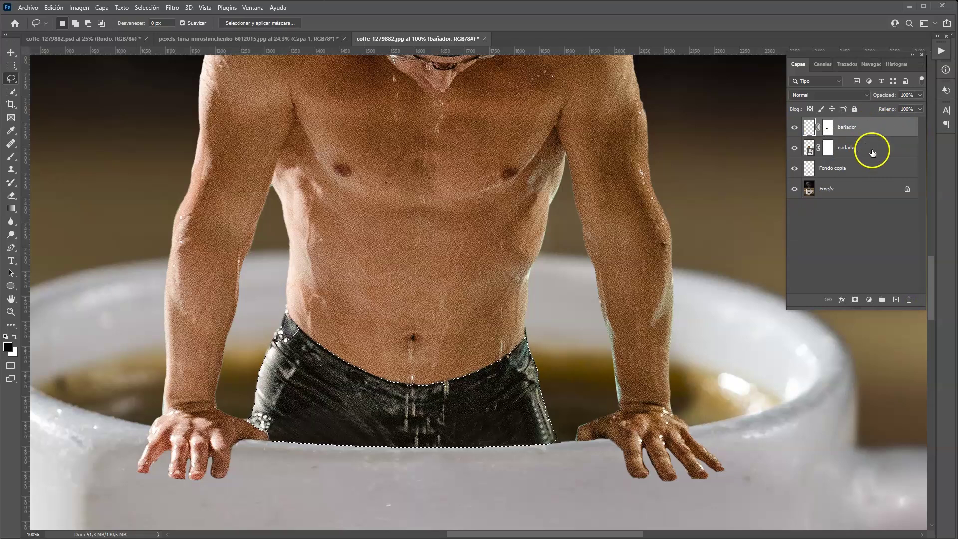
# Tint the trunks with a #821e1e Solid Color fill layer in Color blend mode.
pyautogui.click(869, 299)
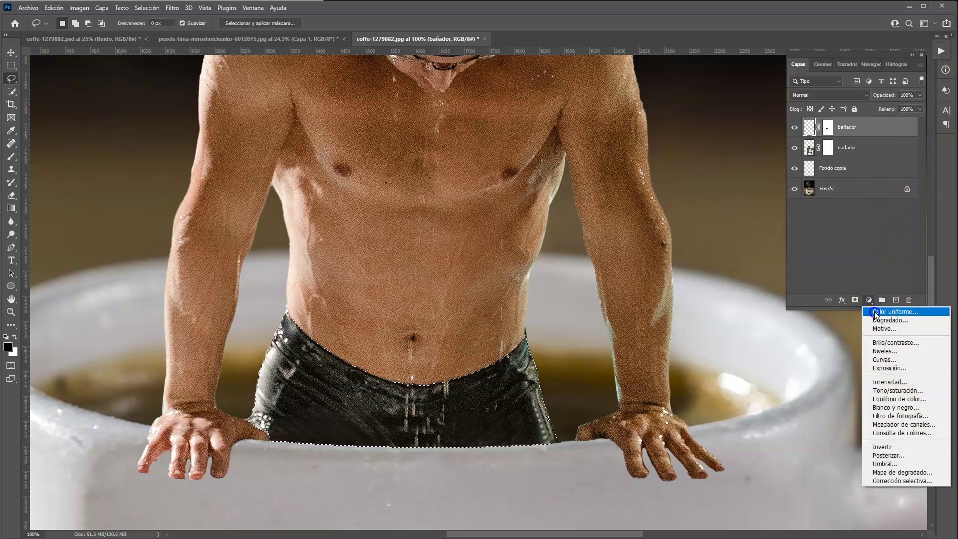
pyautogui.click(879, 312)
pyautogui.click(593, 159)
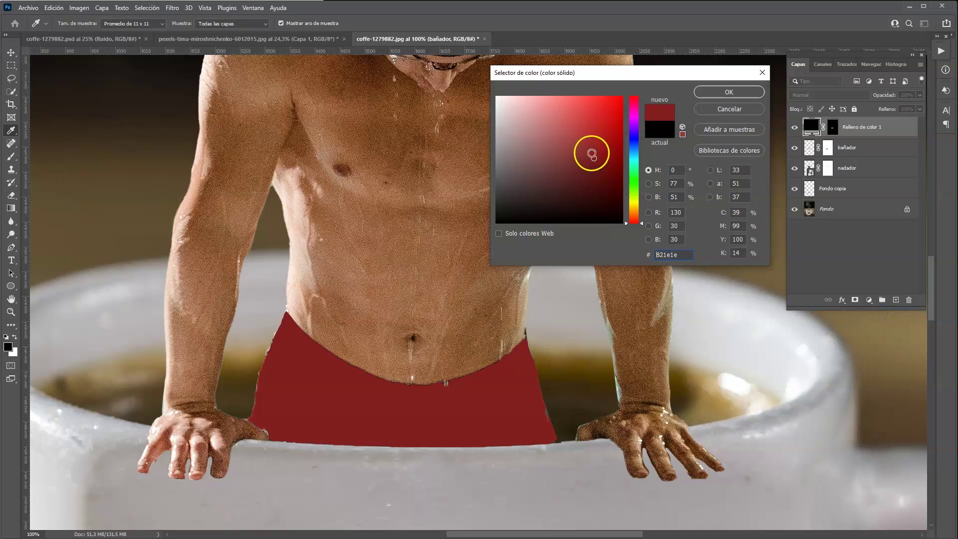
pyautogui.click(726, 93)
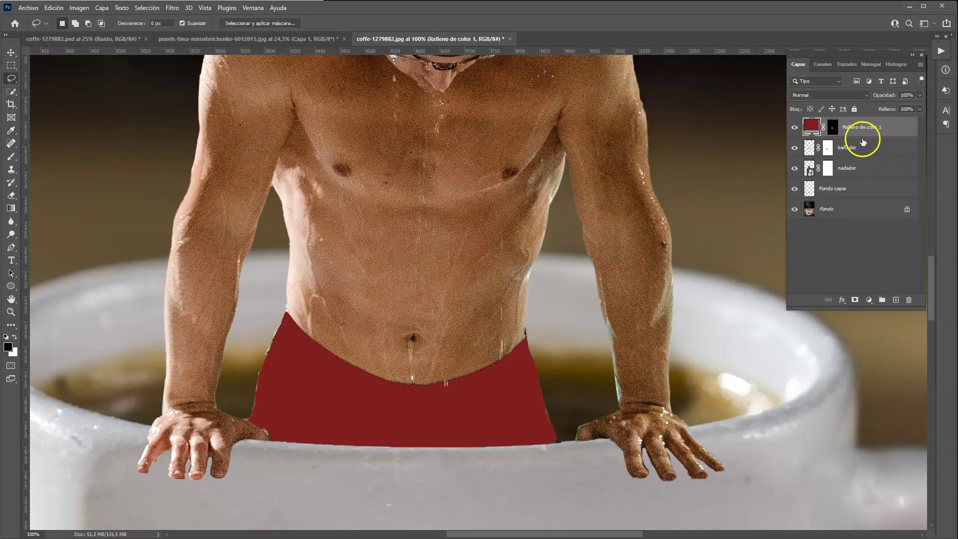
pyautogui.click(867, 95)
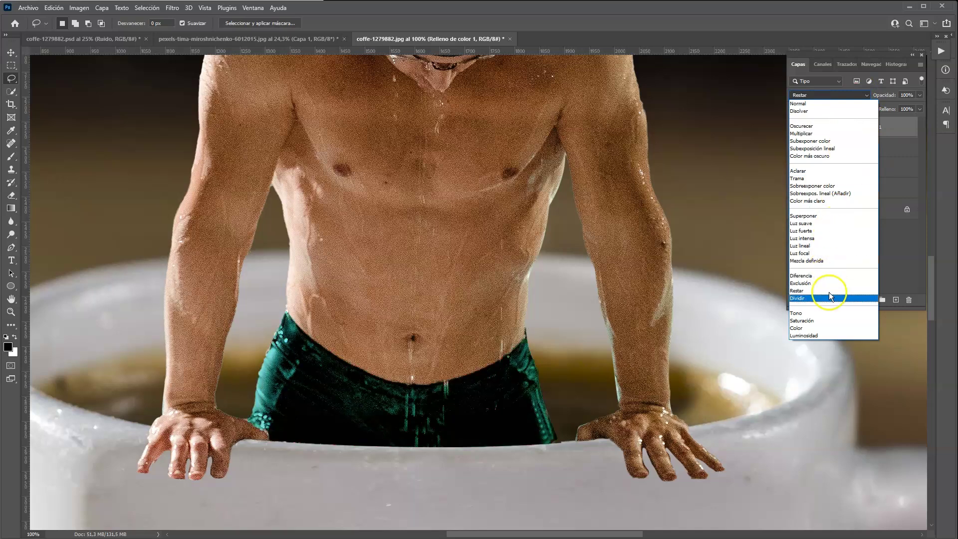
pyautogui.click(825, 329)
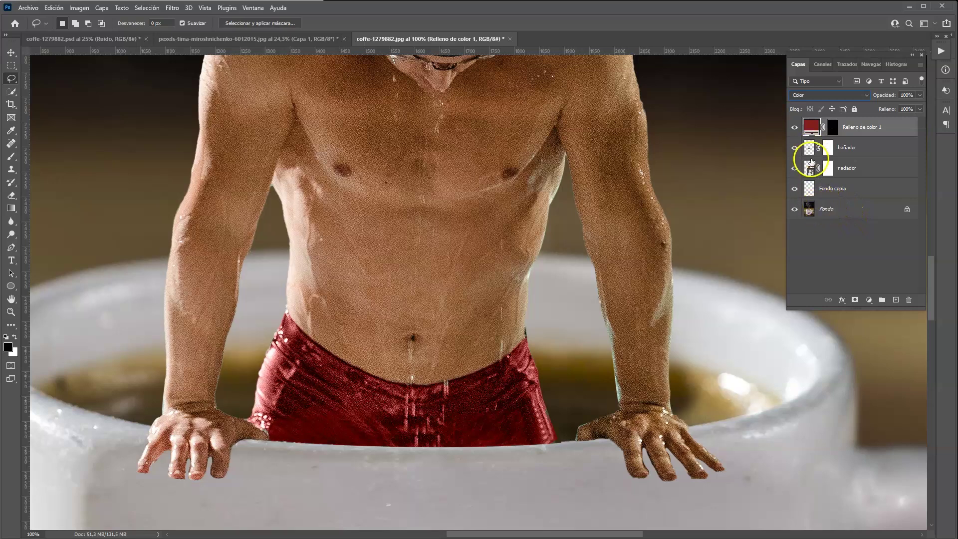
pyautogui.hotkey('ctrl', '0')
pyautogui.press('w')
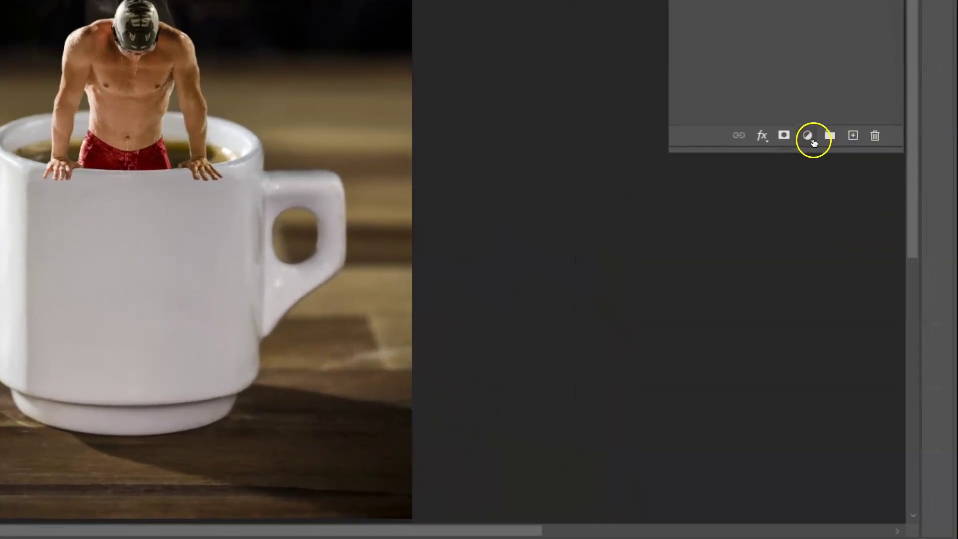
# Add a Color Lookup layer using FallColors.look at 63% opacity, toggling it to compare.
pyautogui.click(869, 300)
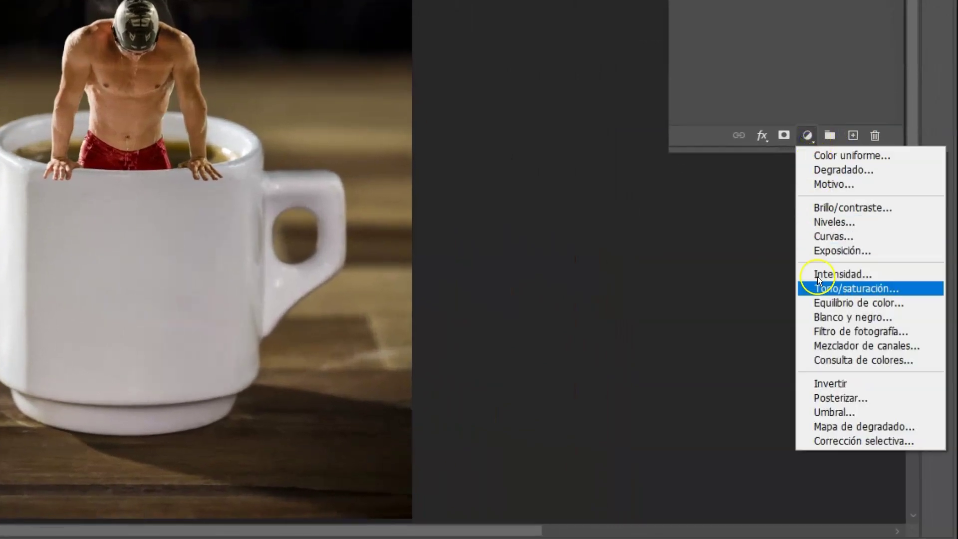
pyautogui.click(843, 359)
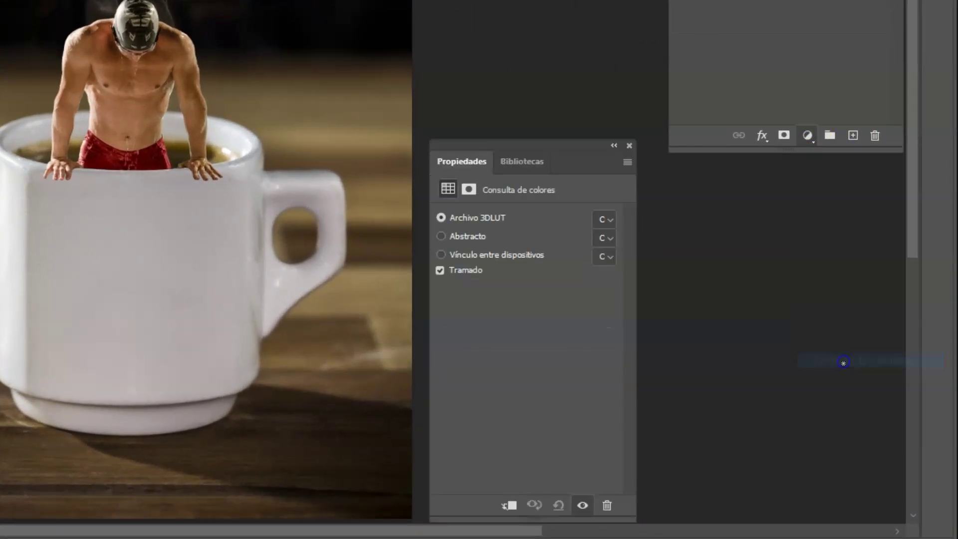
pyautogui.click(606, 220)
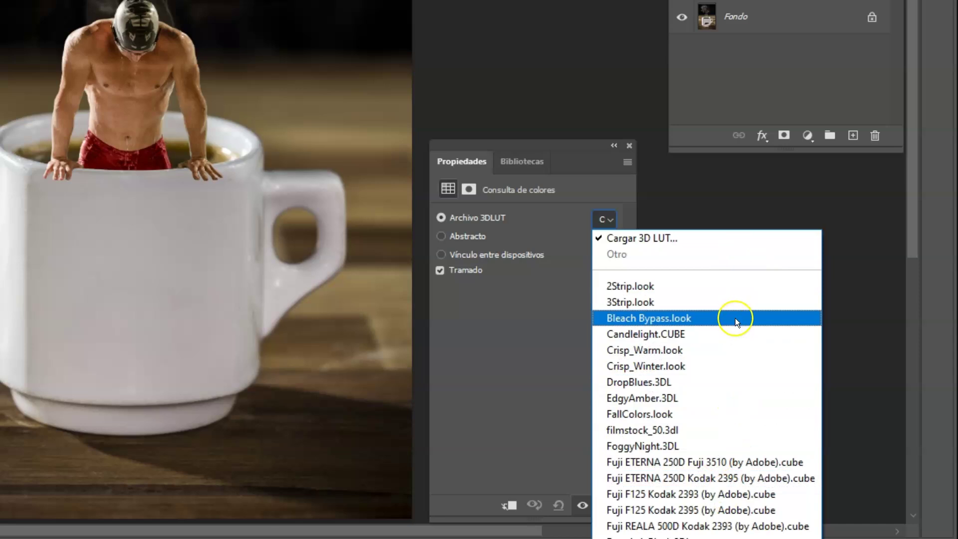
pyautogui.click(721, 414)
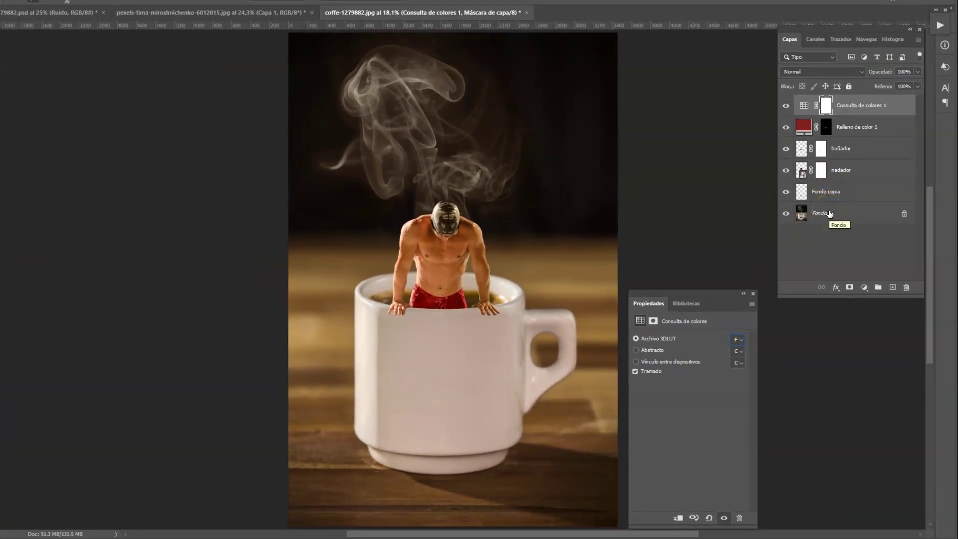
pyautogui.click(786, 106)
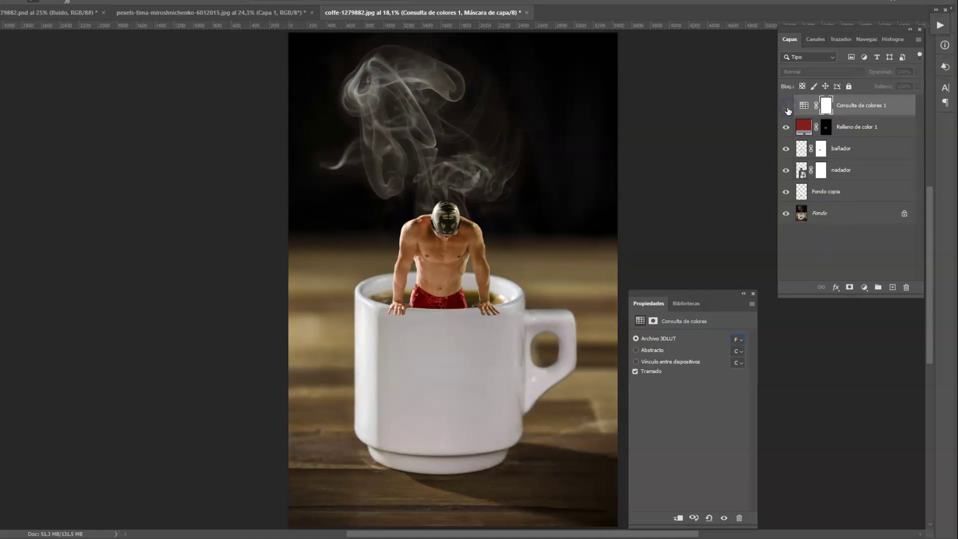
pyautogui.click(786, 106)
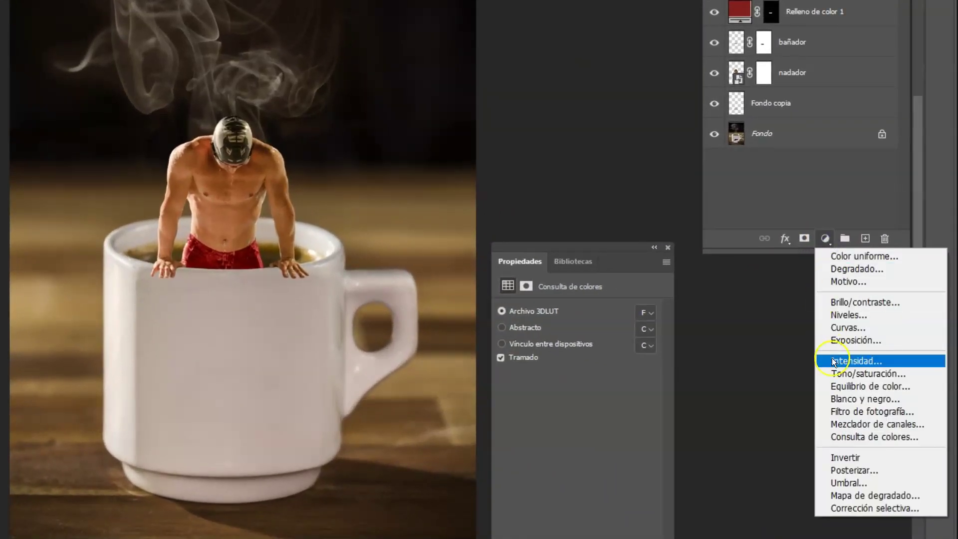
# Add a Photo Filter layer with Warming Filter (81) at 25% density, toggling it to compare.
pyautogui.click(850, 412)
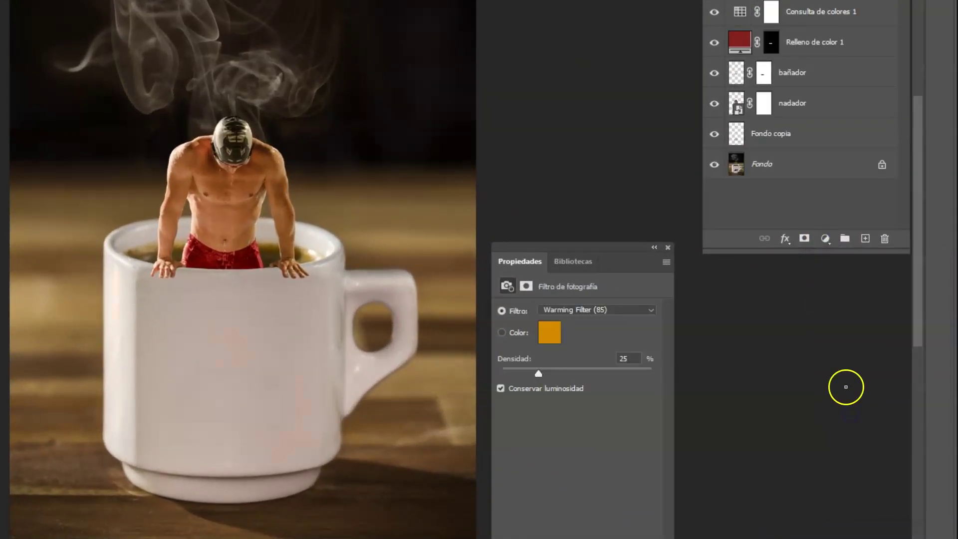
pyautogui.click(619, 310)
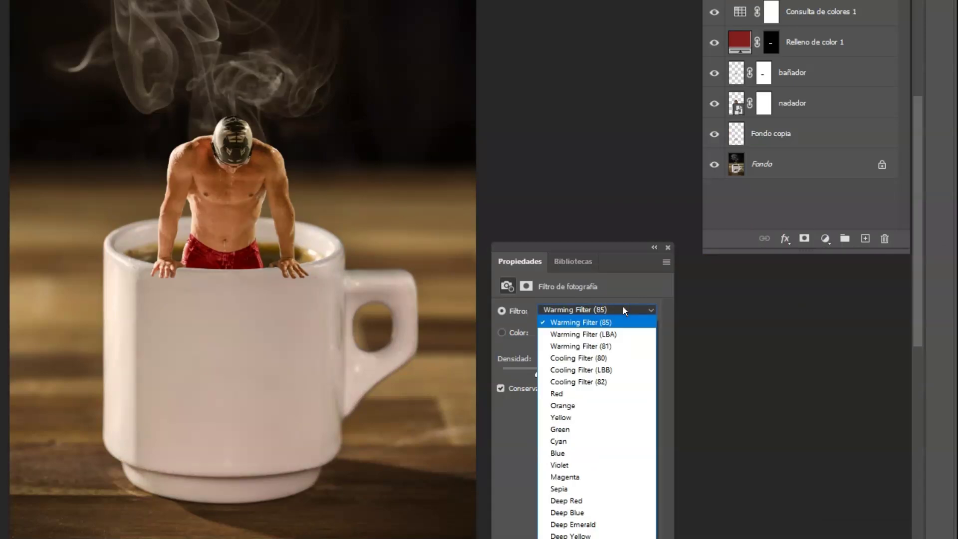
pyautogui.click(611, 346)
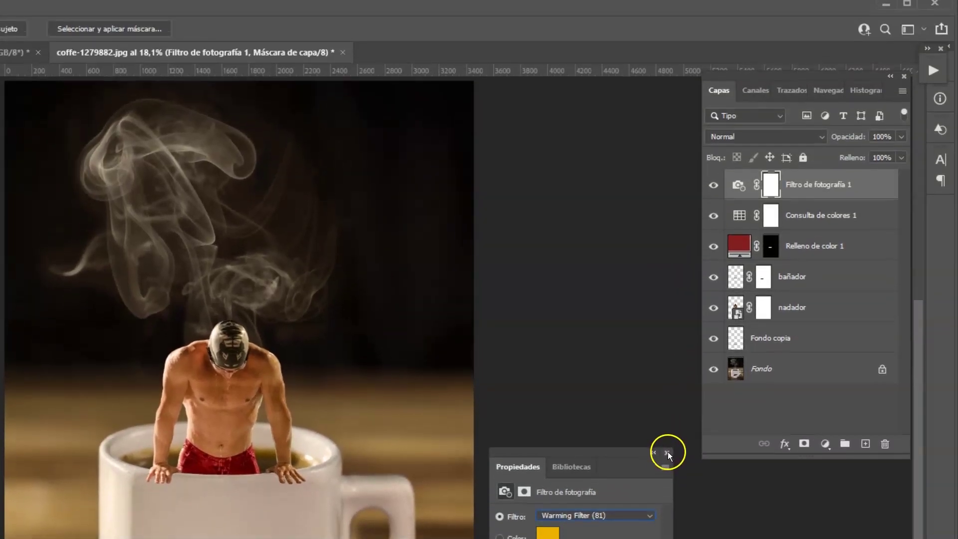
pyautogui.click(669, 454)
pyautogui.click(714, 190)
pyautogui.click(723, 191)
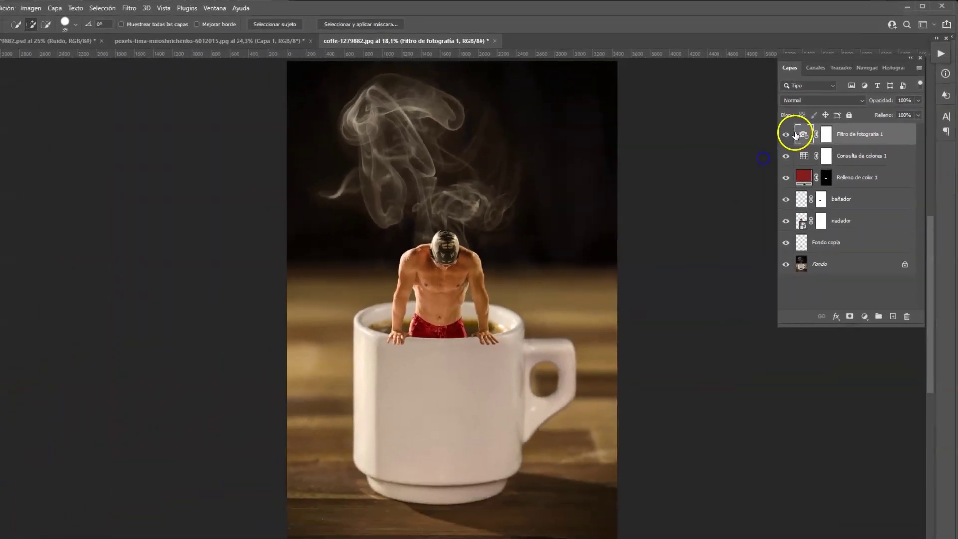
pyautogui.click(795, 128)
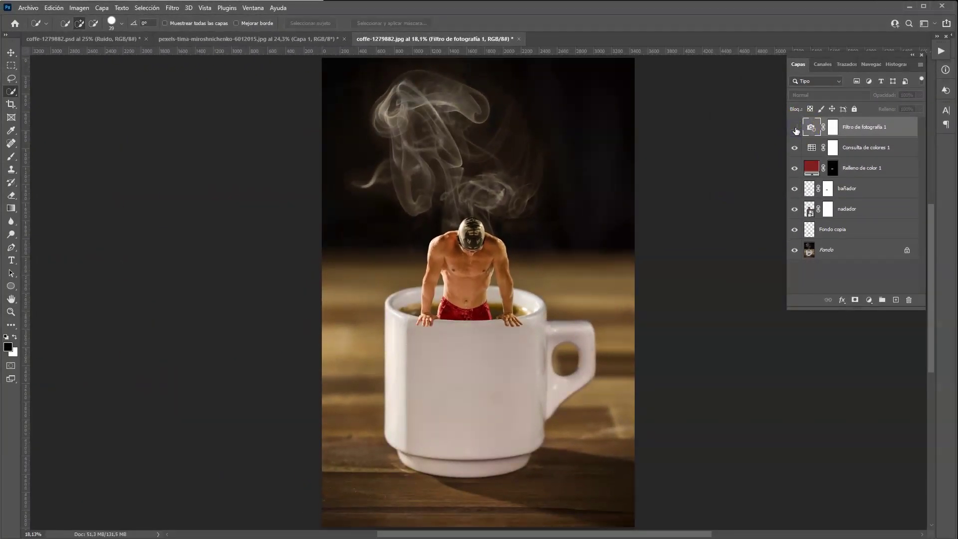
pyautogui.click(795, 128)
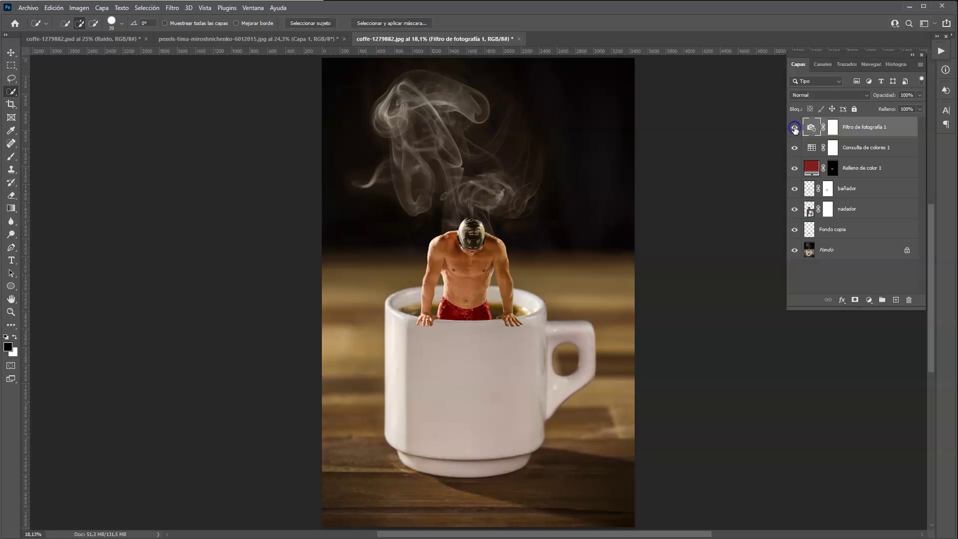
pyautogui.doubleClick(796, 129)
pyautogui.hotkey('ctrl', '1')
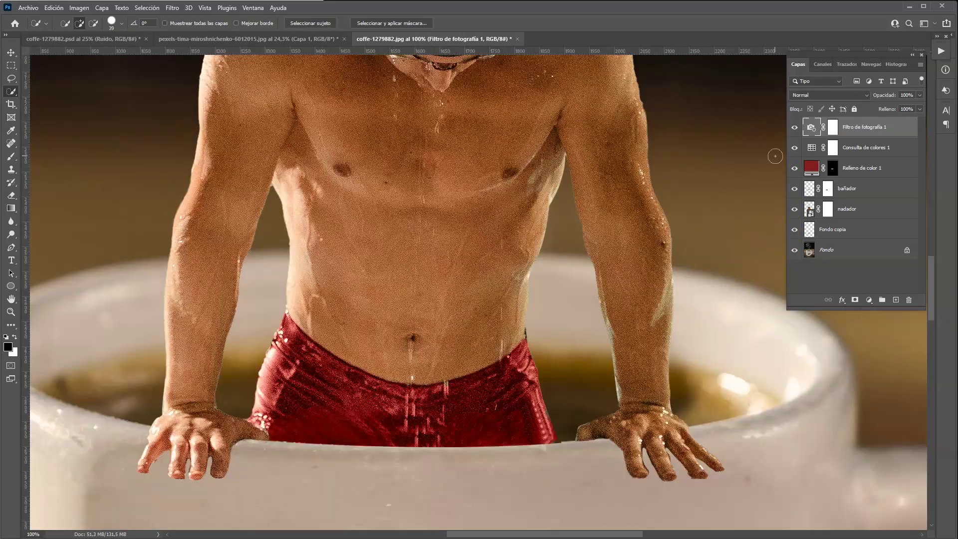
pyautogui.moveTo(547, 272)
pyautogui.mouseDown()
pyautogui.moveTo(605, 393)
pyautogui.moveTo(496, 371)
pyautogui.mouseUp()
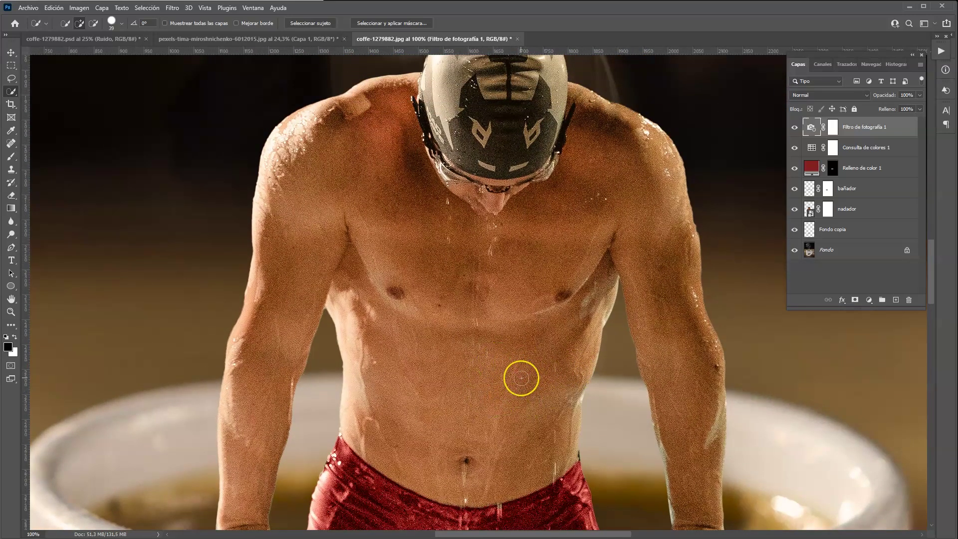
pyautogui.hotkey('ctrl', '+')
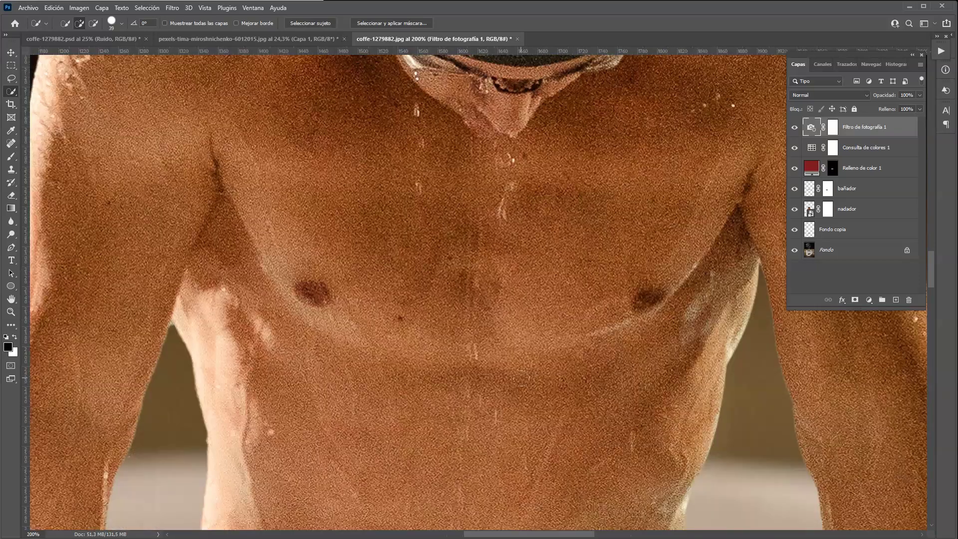
pyautogui.moveTo(295, 470)
pyautogui.mouseDown()
pyautogui.moveTo(582, 327)
pyautogui.moveTo(518, 333)
pyautogui.moveTo(466, 242)
pyautogui.moveTo(488, 222)
pyautogui.mouseUp()
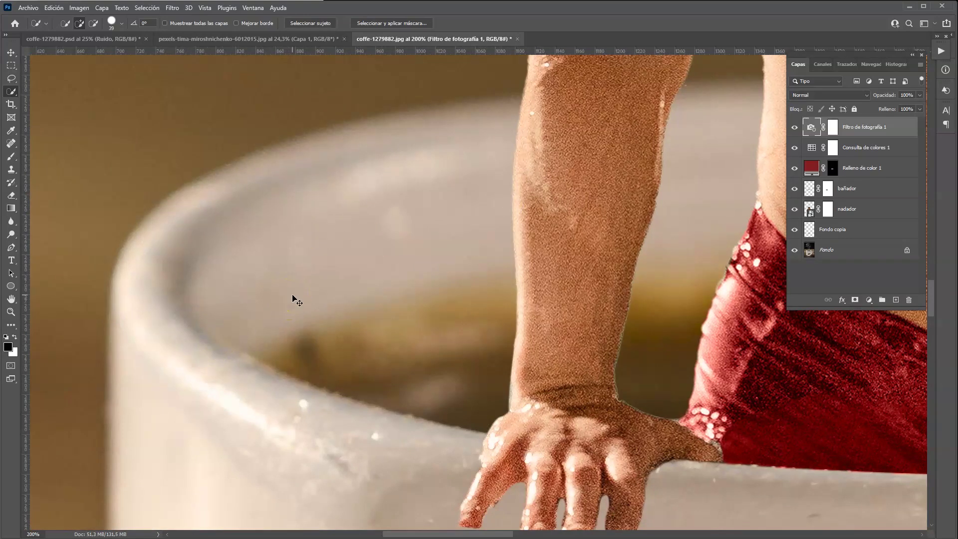
pyautogui.hotkey('ctrl', '0')
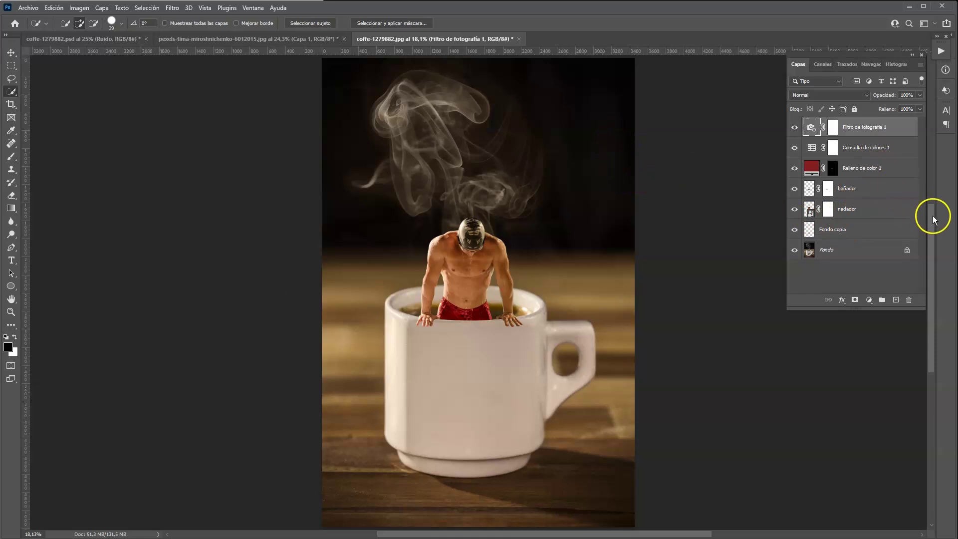
pyautogui.moveTo(930, 220); pyautogui.dragTo(931, 225)
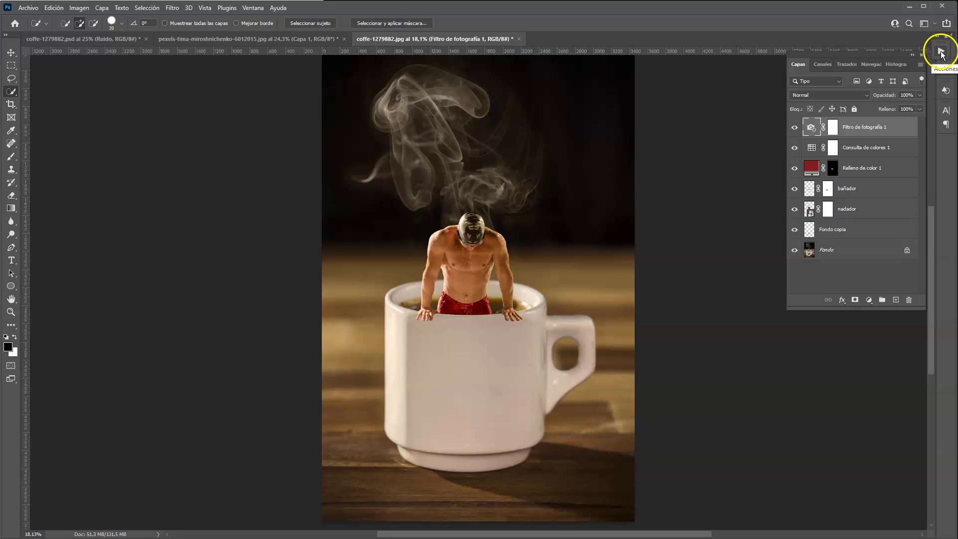
# Run the Añadir Ruido action above the top layer and expand the resulting Ruido group.
pyautogui.click(941, 51)
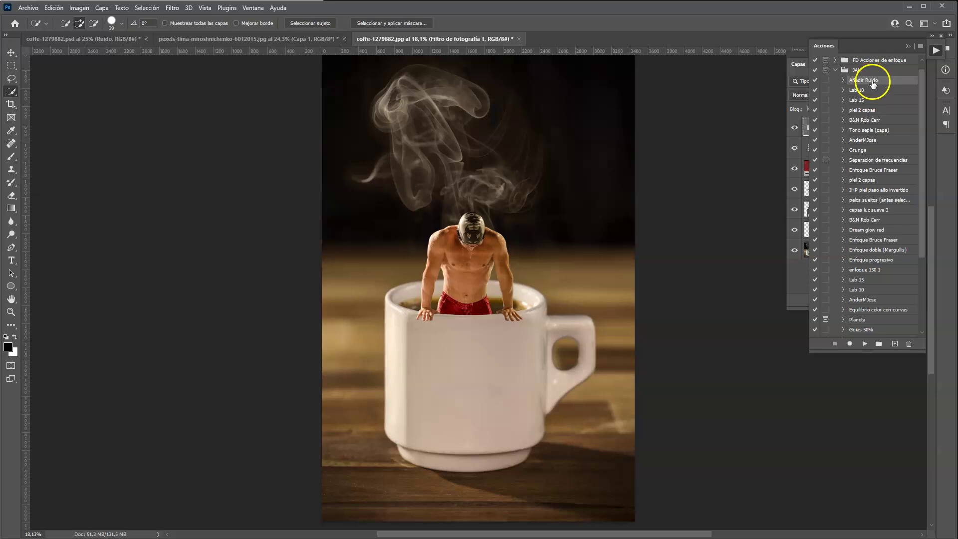
pyautogui.click(805, 146)
pyautogui.click(856, 130)
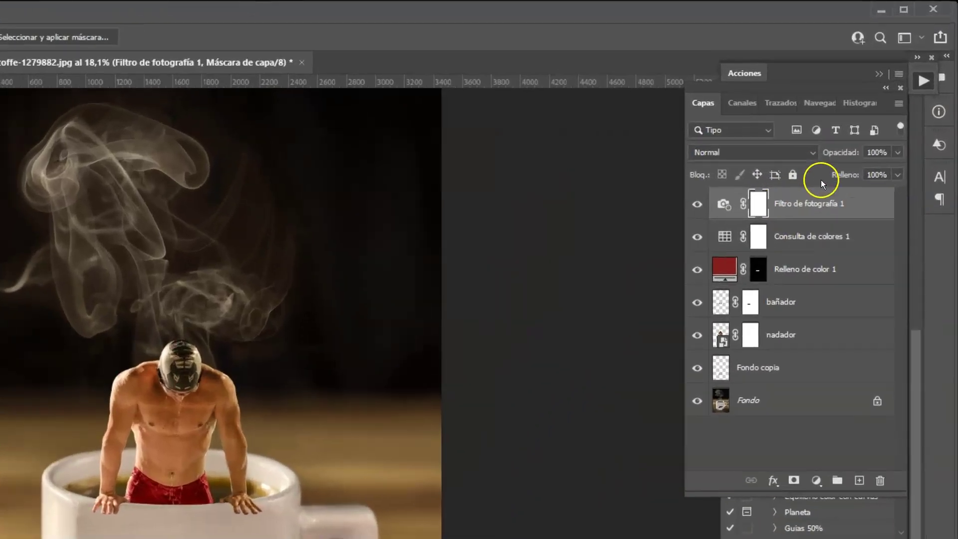
pyautogui.click(921, 91)
pyautogui.click(798, 141)
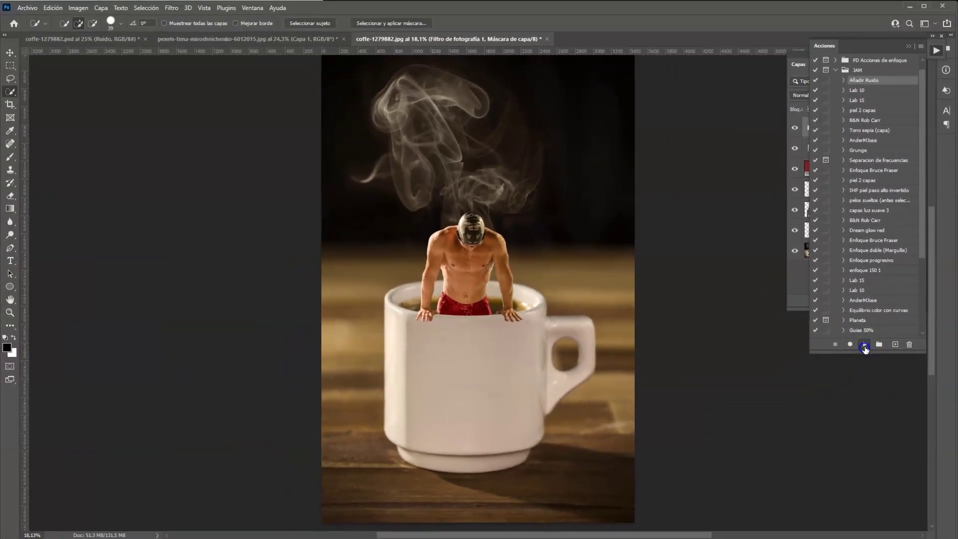
pyautogui.click(799, 291)
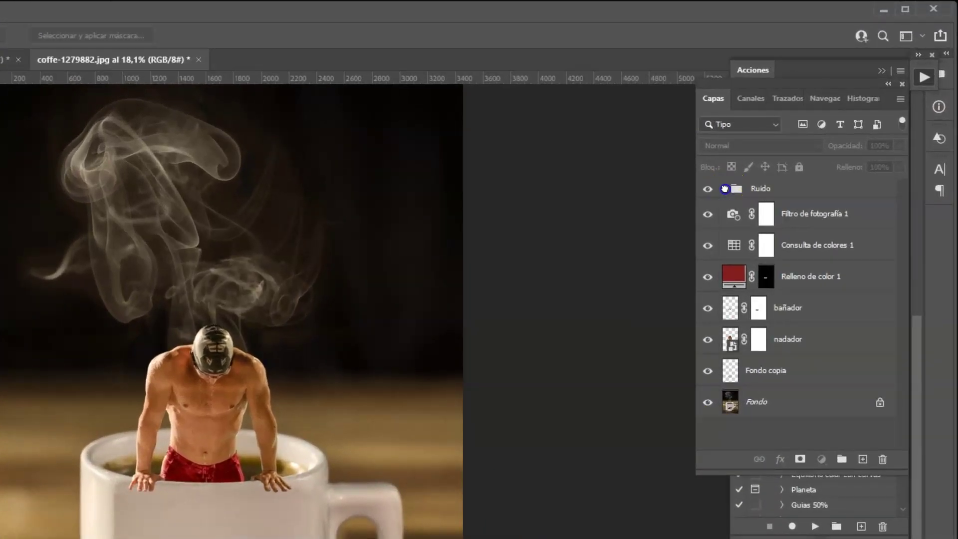
pyautogui.click(724, 189)
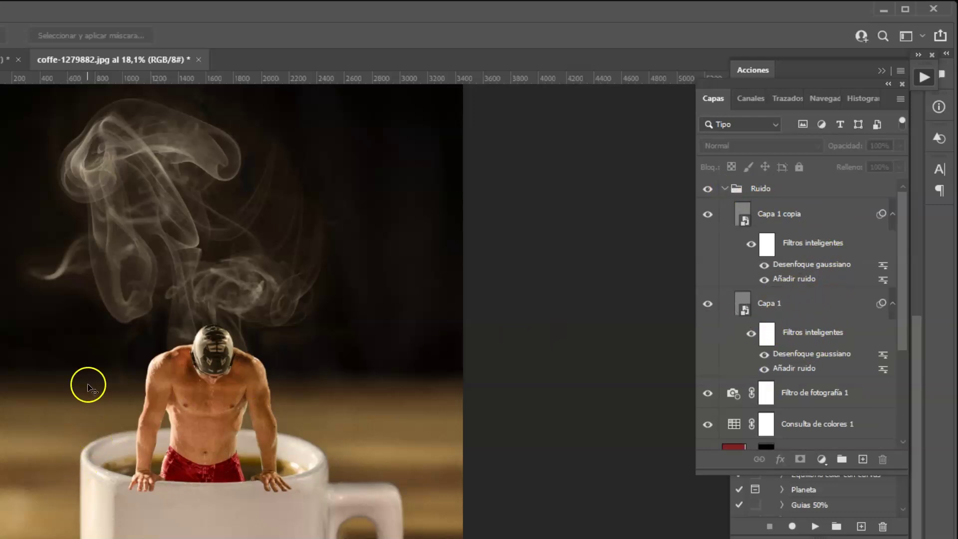
# Inspect the added grain at 100% on the swimmer and cup, then return to coffe-1279882.psd.
pyautogui.hotkey('ctrl', '+')
pyautogui.hotkey('ctrl', '+')
pyautogui.hotkey('ctrl', '+')
pyautogui.hotkey('ctrl', '+')
pyautogui.hotkey('ctrl', '+')
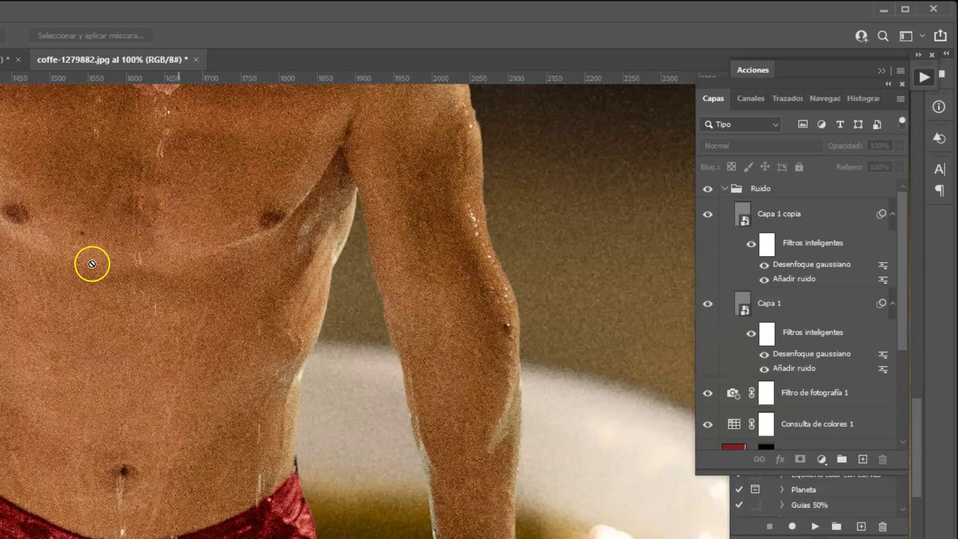
pyautogui.moveTo(92, 263)
pyautogui.mouseDown()
pyautogui.moveTo(223, 399)
pyautogui.moveTo(288, 401)
pyautogui.mouseUp()
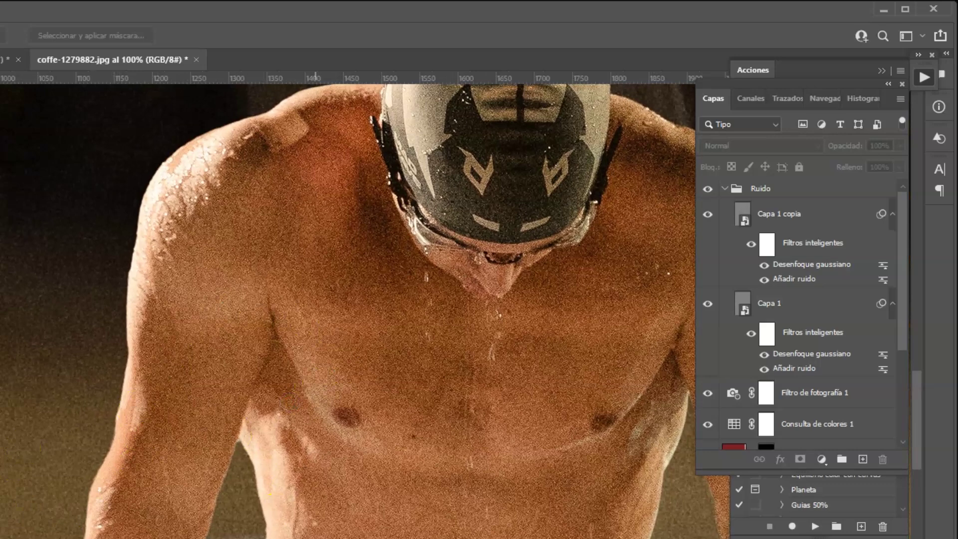
pyautogui.moveTo(349, 533)
pyautogui.mouseDown()
pyautogui.moveTo(374, 411)
pyautogui.moveTo(376, 441)
pyautogui.moveTo(451, 449)
pyautogui.moveTo(185, 521)
pyautogui.mouseUp()
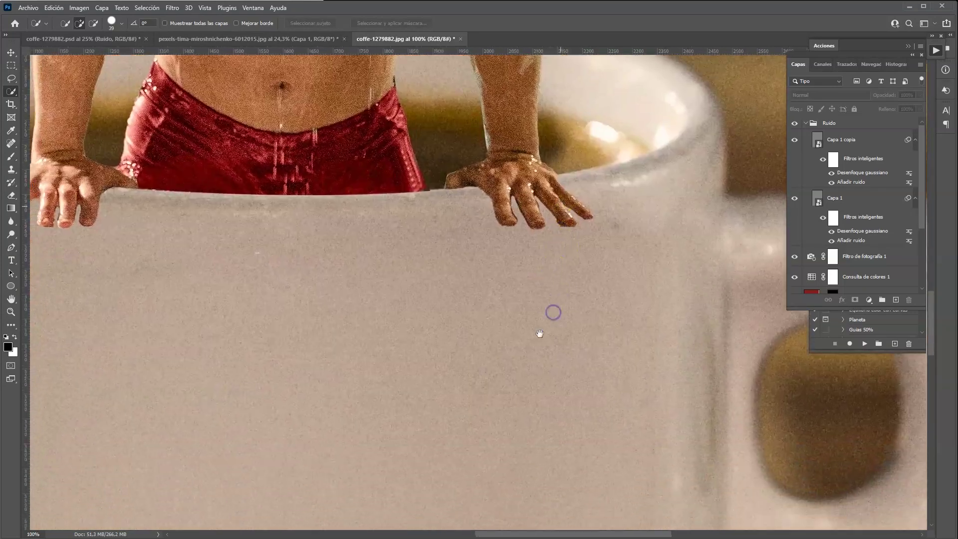
pyautogui.moveTo(490, 334); pyautogui.dragTo(455, 297)
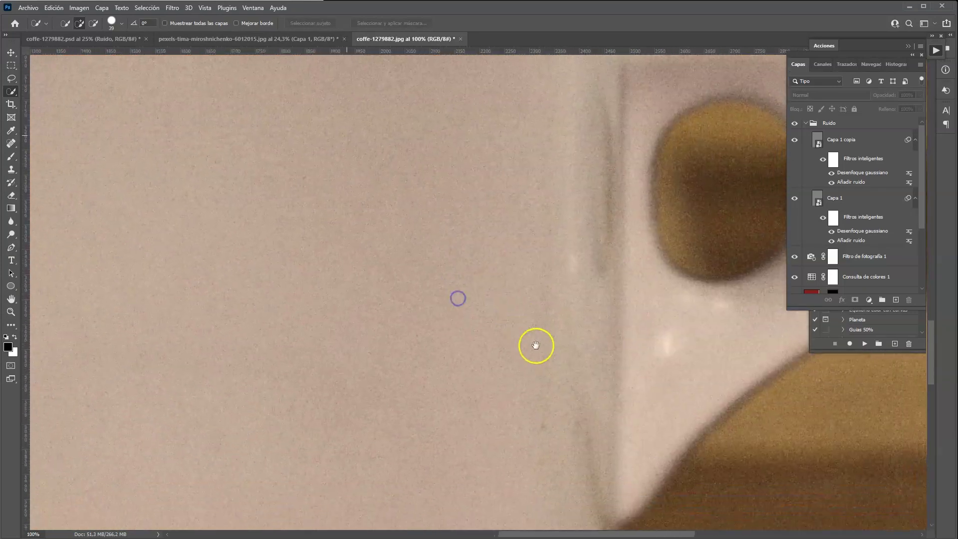
pyautogui.moveTo(509, 381)
pyautogui.mouseDown()
pyautogui.moveTo(528, 376)
pyautogui.moveTo(621, 248)
pyautogui.mouseUp()
pyautogui.hotkey('ctrl', '0')
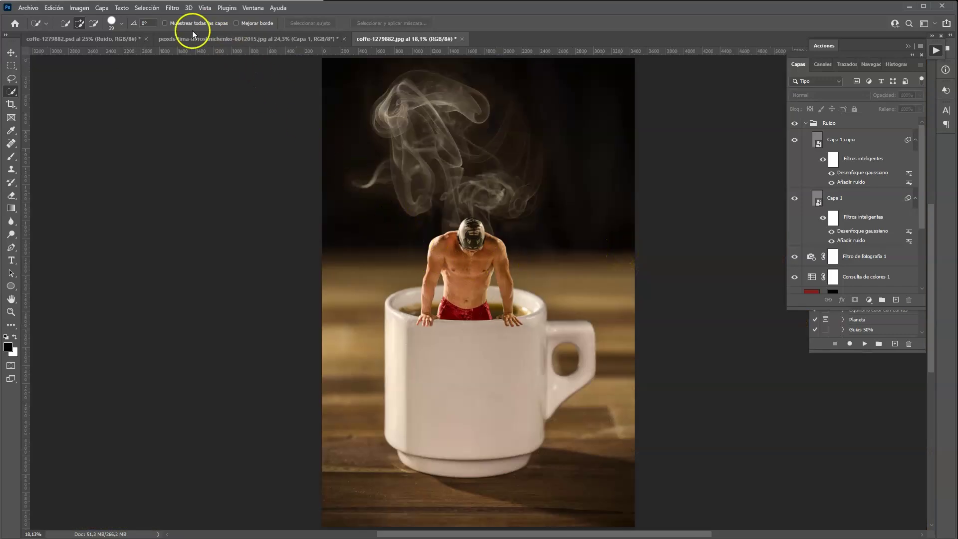
pyautogui.click(130, 39)
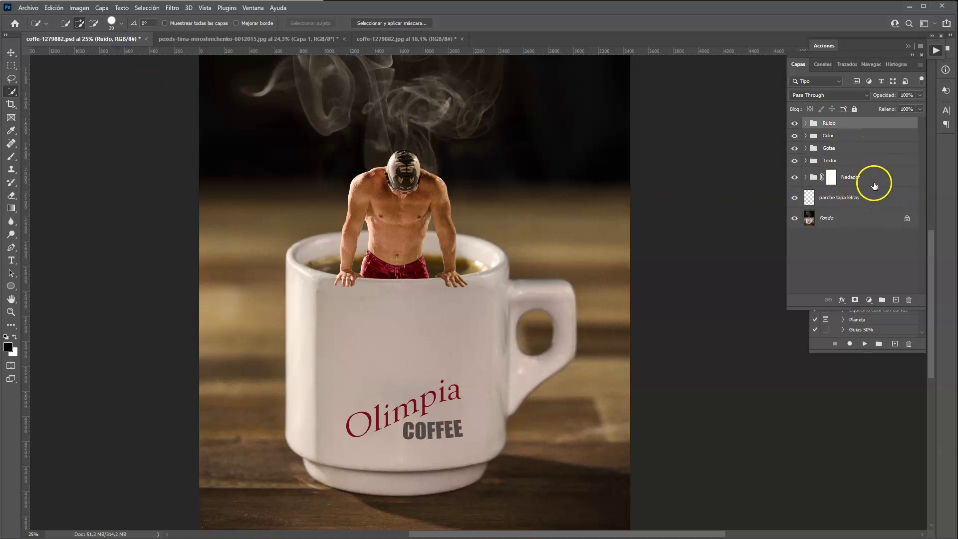
# Copy the Texto group into the JPG composite and show only the Fondo layer.
pyautogui.moveTo(834, 162)
pyautogui.mouseDown()
pyautogui.moveTo(409, 30)
pyautogui.moveTo(465, 387)
pyautogui.mouseUp()
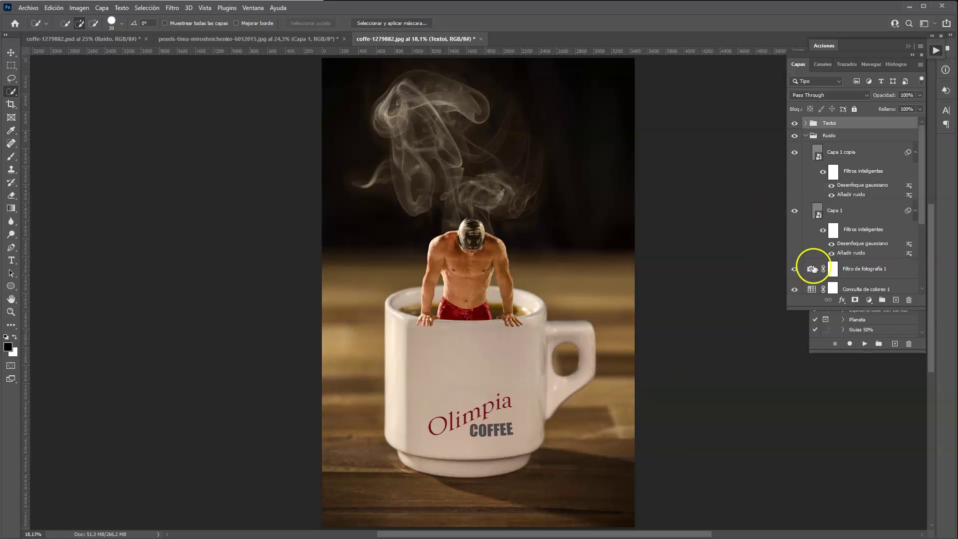
pyautogui.moveTo(922, 185); pyautogui.dragTo(921, 239)
pyautogui.keyDown('alt'); pyautogui.click(796, 283); pyautogui.keyUp('alt')
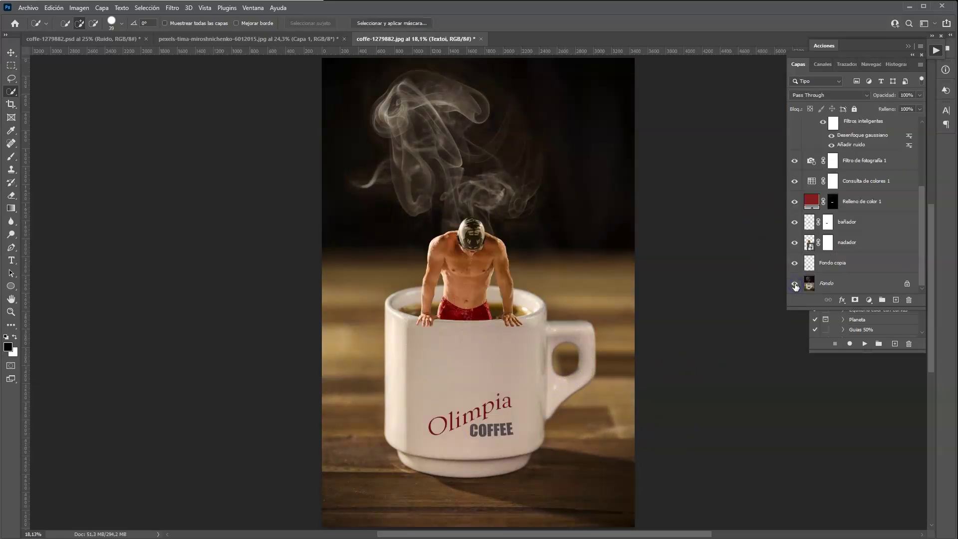
# Toggle between the original Segafredo cup and the edited composite to compare before and after.
pyautogui.keyDown('alt'); pyautogui.click(795, 283); pyautogui.keyUp('alt')
pyautogui.keyDown('alt'); pyautogui.click(796, 283); pyautogui.keyUp('alt')
pyautogui.keyDown('alt'); pyautogui.click(799, 283); pyautogui.keyUp('alt')
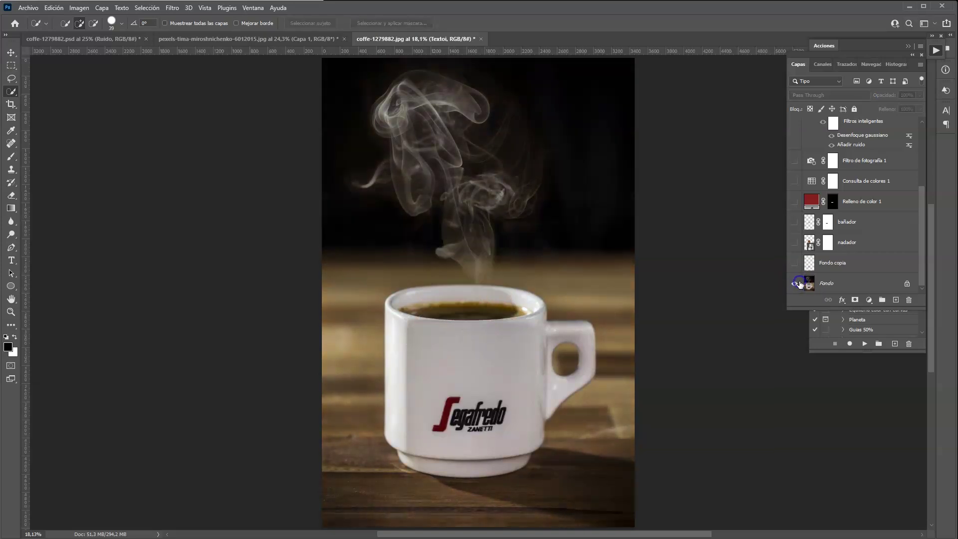
pyautogui.keyDown('alt'); pyautogui.click(800, 284); pyautogui.keyUp('alt')
pyautogui.keyDown('alt'); pyautogui.click(801, 284); pyautogui.keyUp('alt')
pyautogui.click(835, 255)
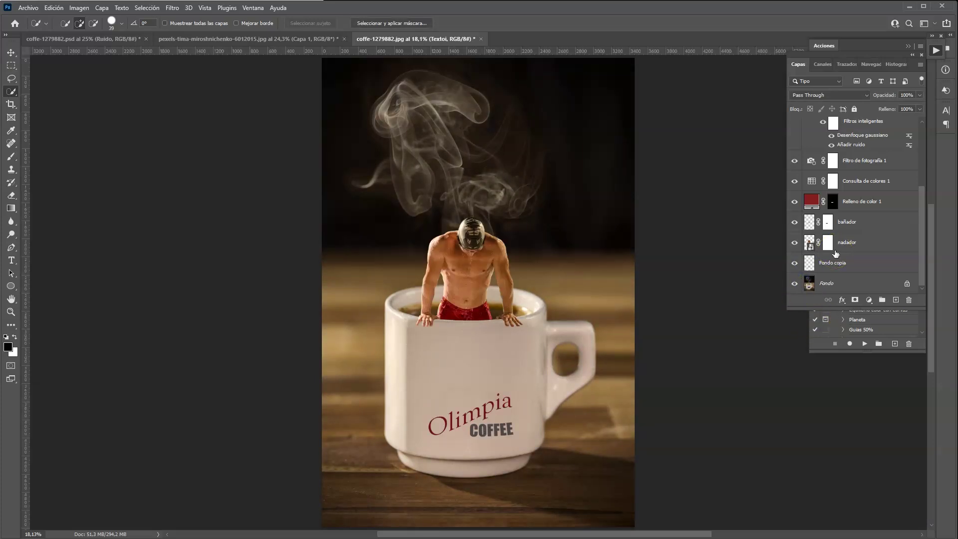